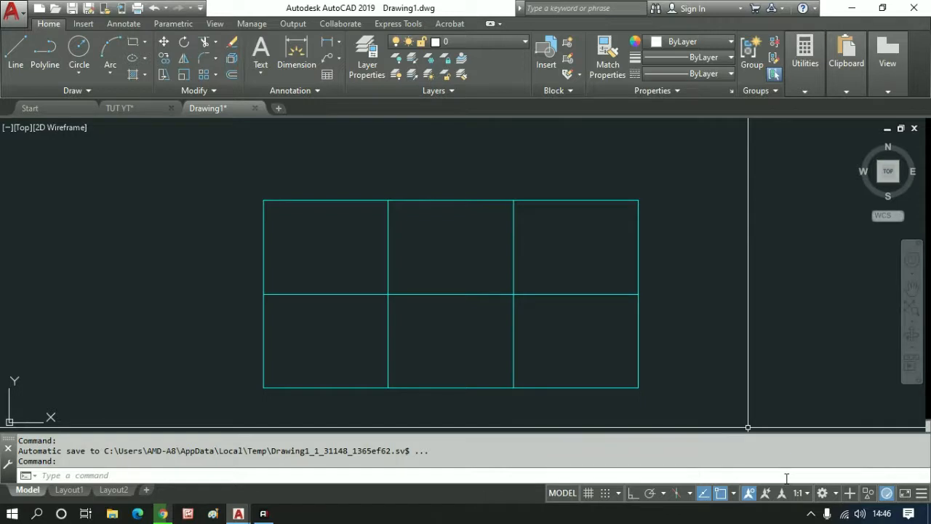
Draw a separate rectangle in the empty space to the right of the six-cell grid
{"action": "middle_click_drag", "start_coordinate": [617, 299], "coordinate": [393, 277]}
{"action": "type", "text": "re"}
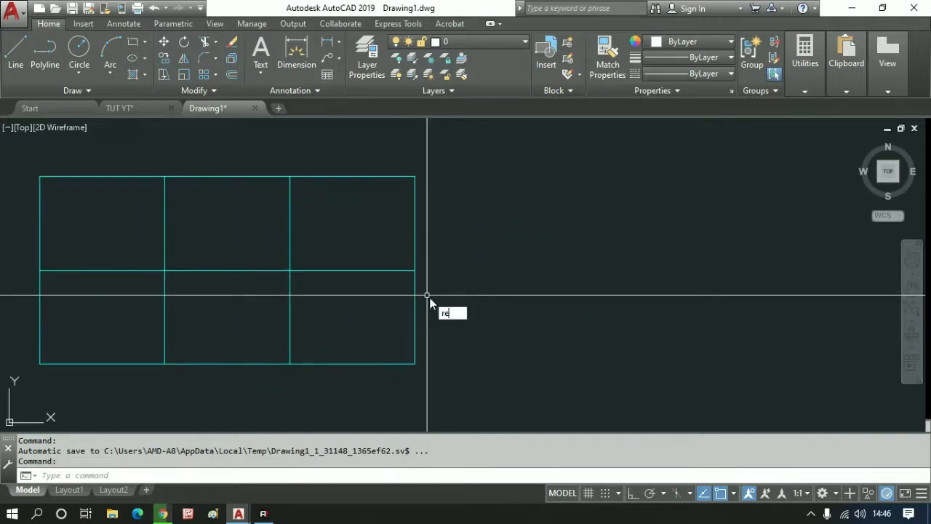
{"action": "type", "text": "c"}
{"action": "key", "text": "Return"}
{"action": "left_click", "coordinate": [531, 198]}
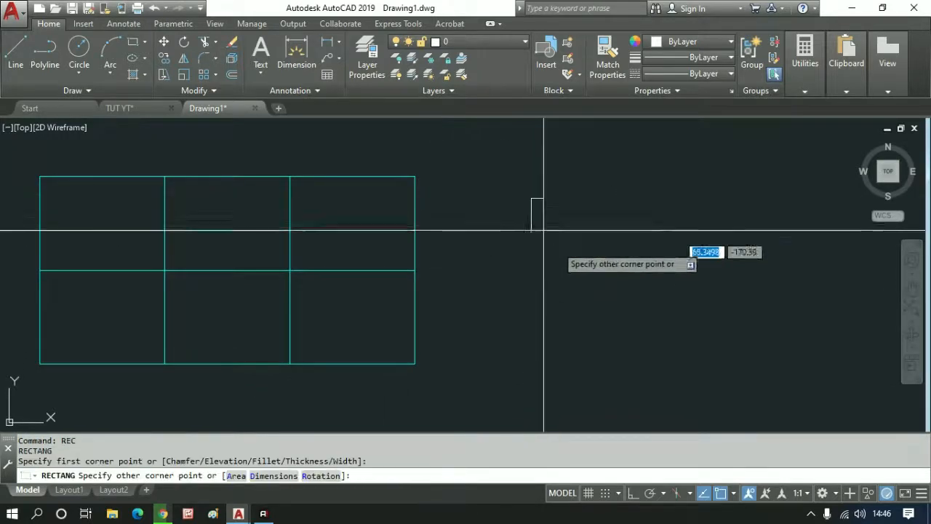
{"action": "left_click", "coordinate": [631, 316]}
{"action": "scroll", "coordinate": [706, 245], "scroll_direction": "up", "scroll_amount": 2}
{"action": "middle_click_drag", "start_coordinate": [620, 327], "coordinate": [569, 336]}
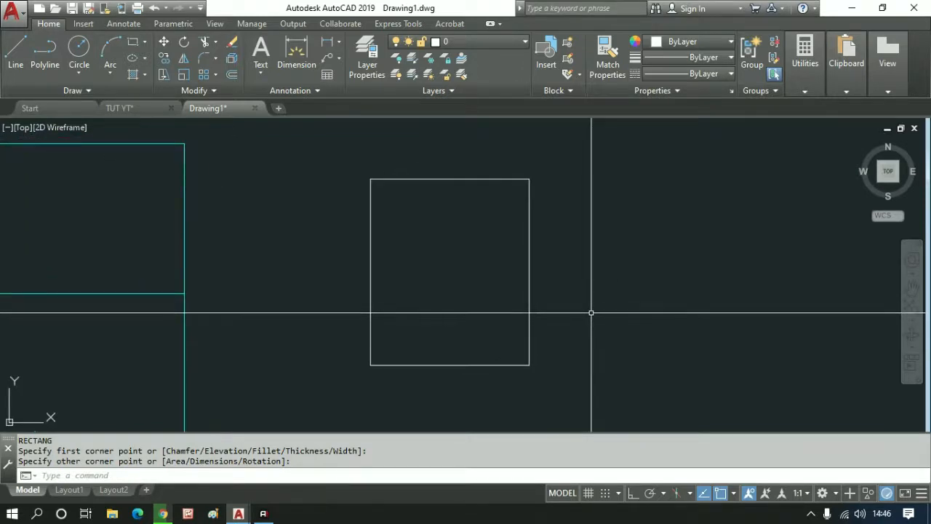
Hatch the inside of the separate rectangle with the ANGLE pattern
{"action": "type", "text": "h"}
{"action": "key", "text": "Return"}
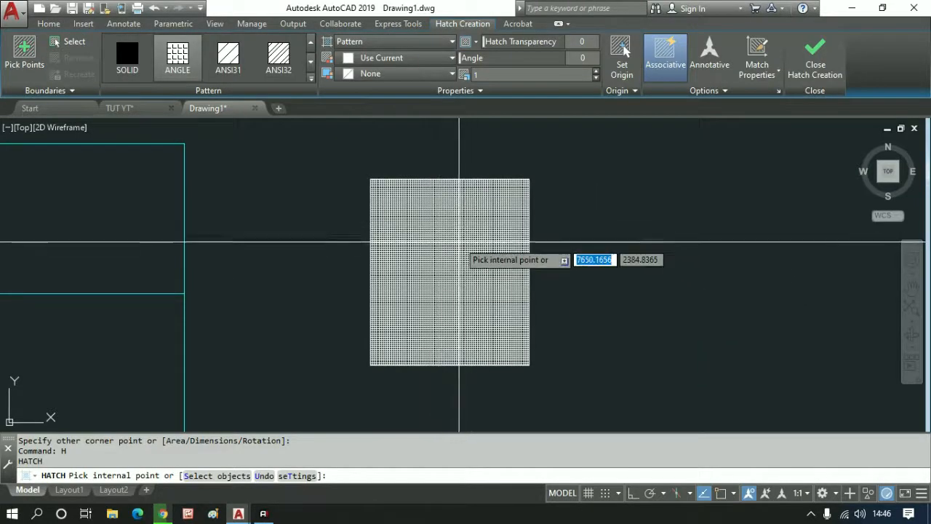
{"action": "left_click", "coordinate": [459, 241]}
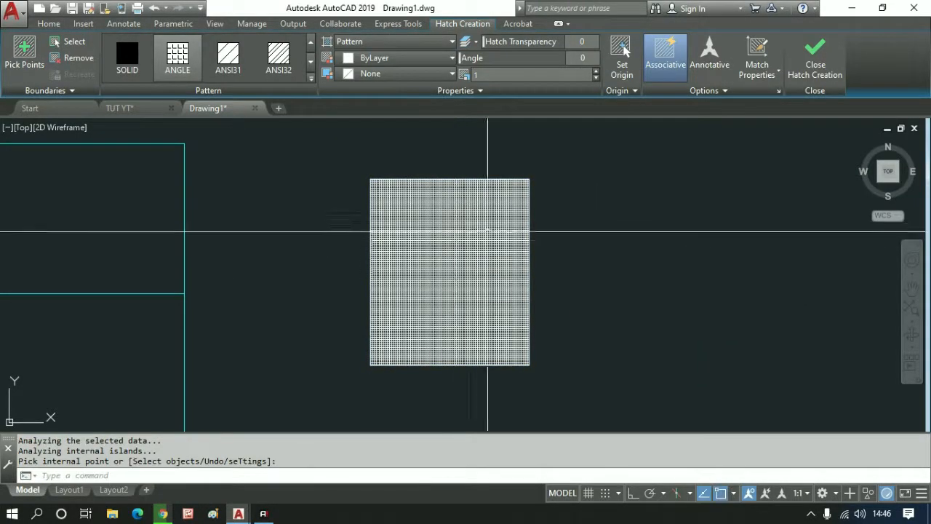
{"action": "key", "text": "Return"}
Erase the hatch inside the separate rectangle, keeping its outline
{"action": "type", "text": "e"}
{"action": "key", "text": "Return"}
{"action": "left_click", "coordinate": [432, 286]}
{"action": "key", "text": "Return"}
{"action": "key", "text": "Escape"}
Break the rectangle's outline at its upper-right corner to leave a small gap
{"action": "type", "text": "b"}
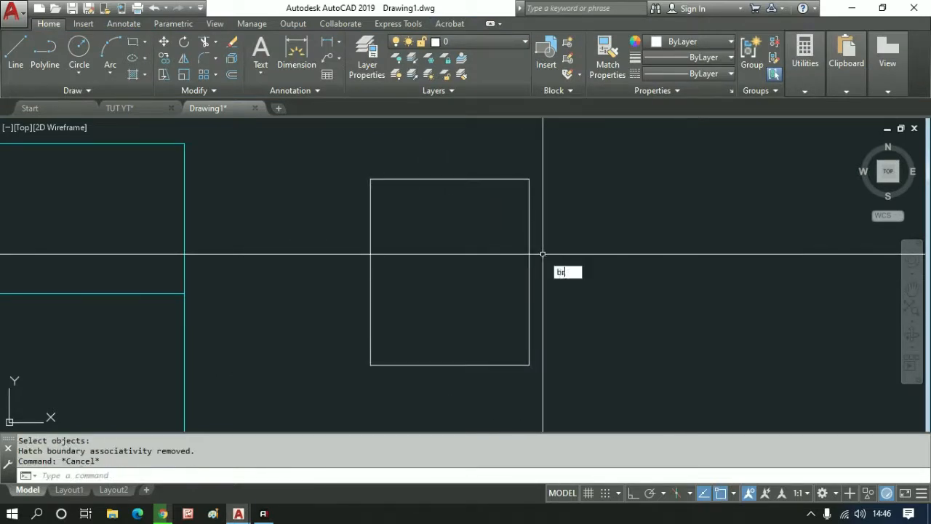
{"action": "type", "text": "r"}
{"action": "key", "text": "Return"}
{"action": "scroll", "coordinate": [535, 186], "scroll_direction": "up", "scroll_amount": 4}
{"action": "left_click", "coordinate": [490, 182]}
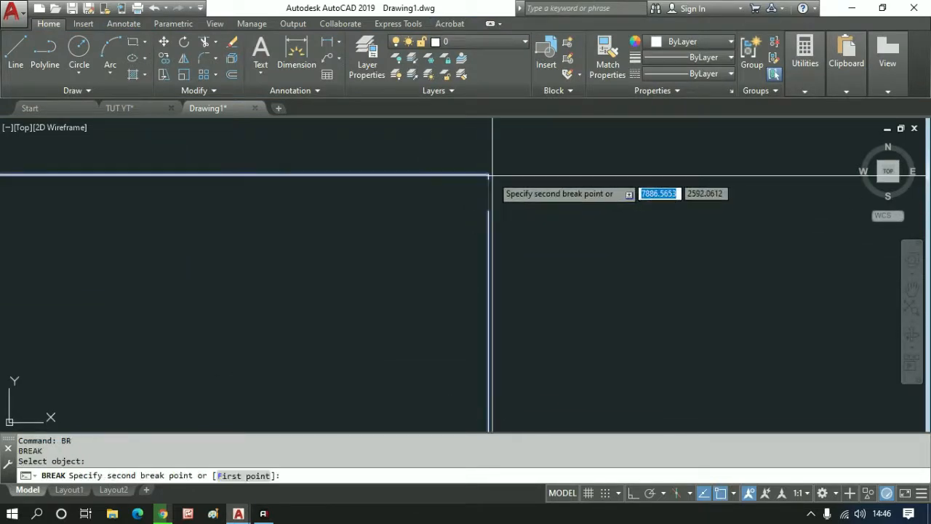
{"action": "left_click", "coordinate": [493, 177]}
{"action": "scroll", "coordinate": [617, 206], "scroll_direction": "down", "scroll_amount": 5}
{"action": "scroll", "coordinate": [596, 281], "scroll_direction": "up", "scroll_amount": 2}
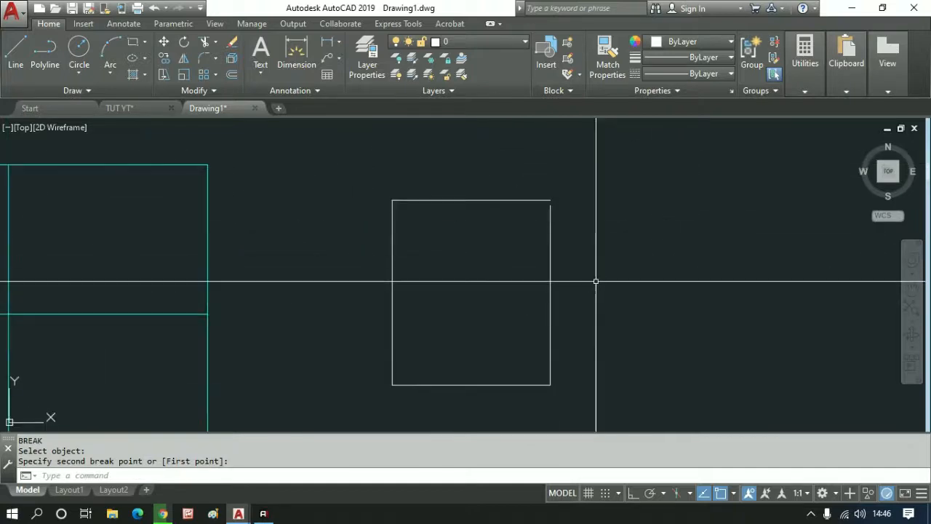
Try to hatch the rectangle with the open corner, and inspect the marked gap before cancelling
{"action": "type", "text": "h"}
{"action": "key", "text": "Return"}
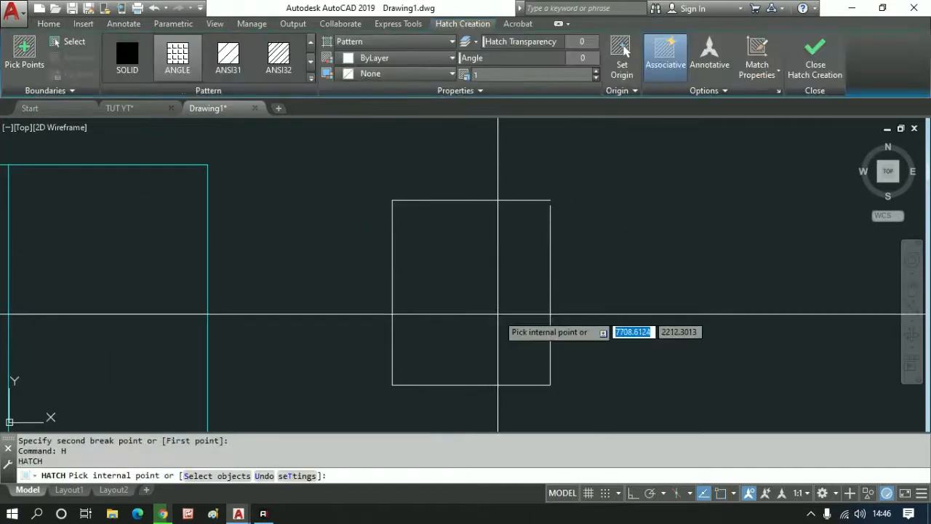
{"action": "left_click", "coordinate": [499, 315]}
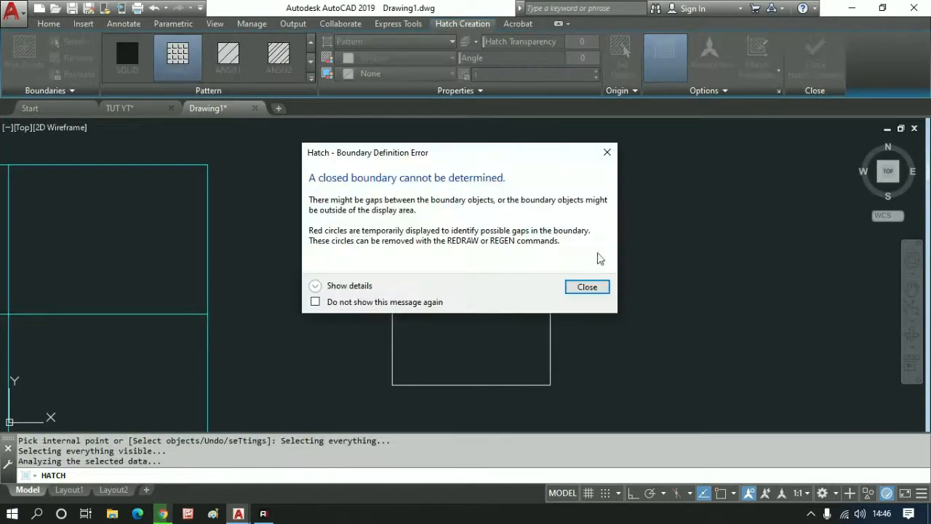
{"action": "left_click_drag", "start_coordinate": [507, 161], "coordinate": [647, 342]}
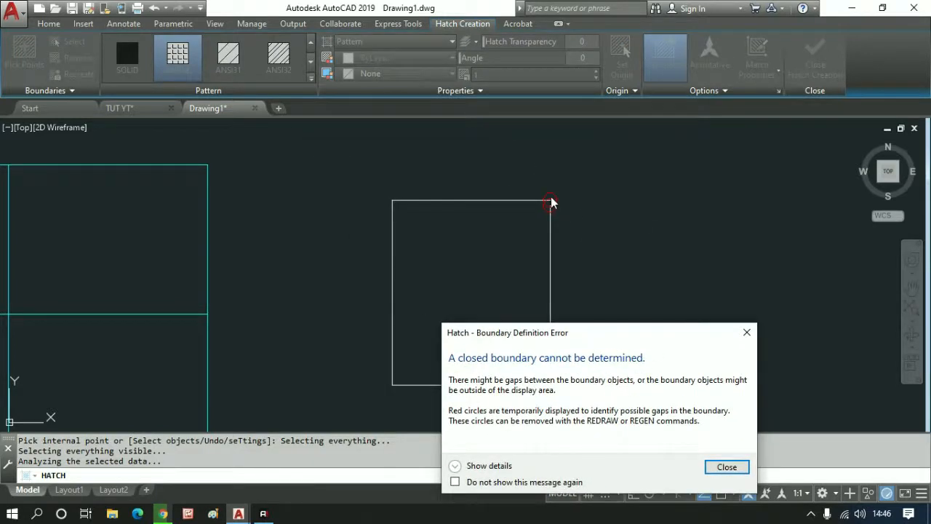
{"action": "left_click_drag", "start_coordinate": [570, 333], "coordinate": [561, 277]}
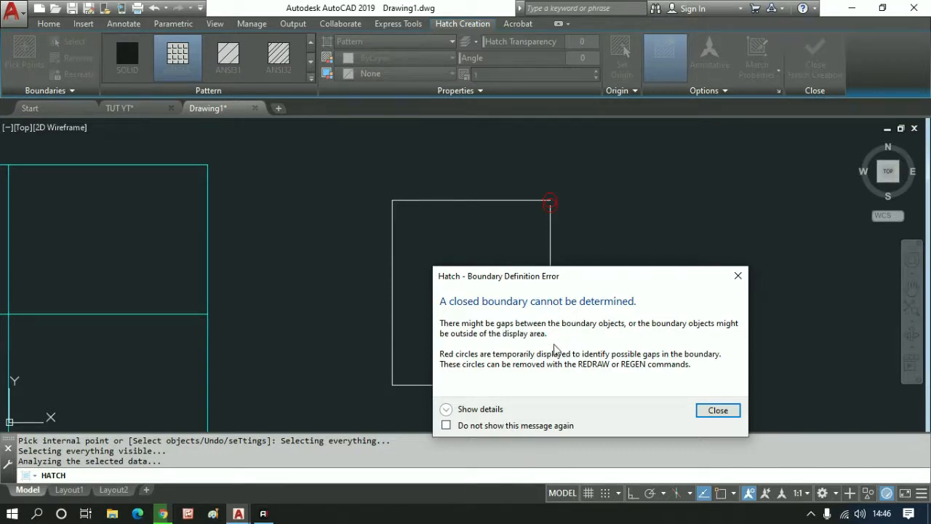
{"action": "left_click", "coordinate": [718, 412]}
{"action": "key", "text": "Escape"}
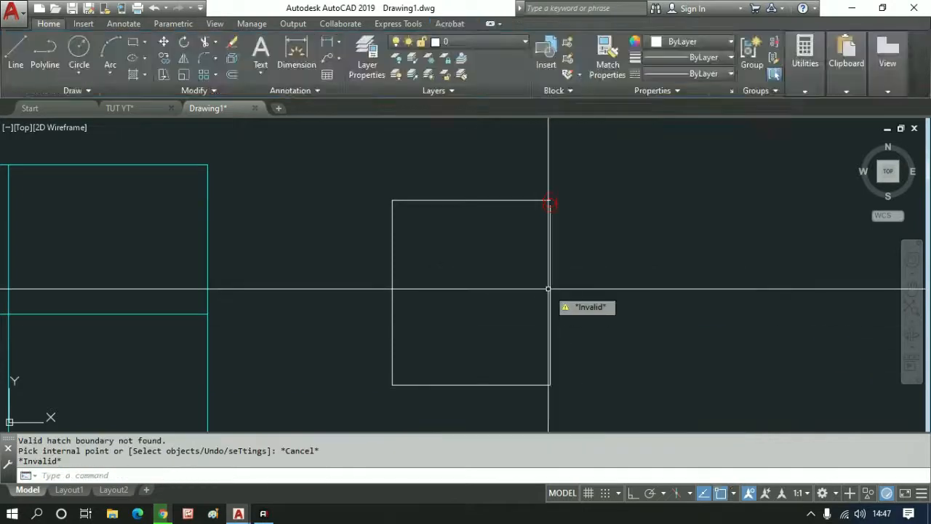
Erase the broken rectangle and regenerate the drawing to clear the red gap markers
{"action": "type", "text": "e"}
{"action": "key", "text": "Return"}
{"action": "left_click", "coordinate": [610, 284]}
{"action": "left_click", "coordinate": [551, 204]}
{"action": "scroll", "coordinate": [571, 240], "scroll_direction": "down", "scroll_amount": 5}
{"action": "scroll", "coordinate": [601, 233], "scroll_direction": "up", "scroll_amount": 5}
{"action": "middle_click_drag", "start_coordinate": [601, 233], "coordinate": [620, 231]}
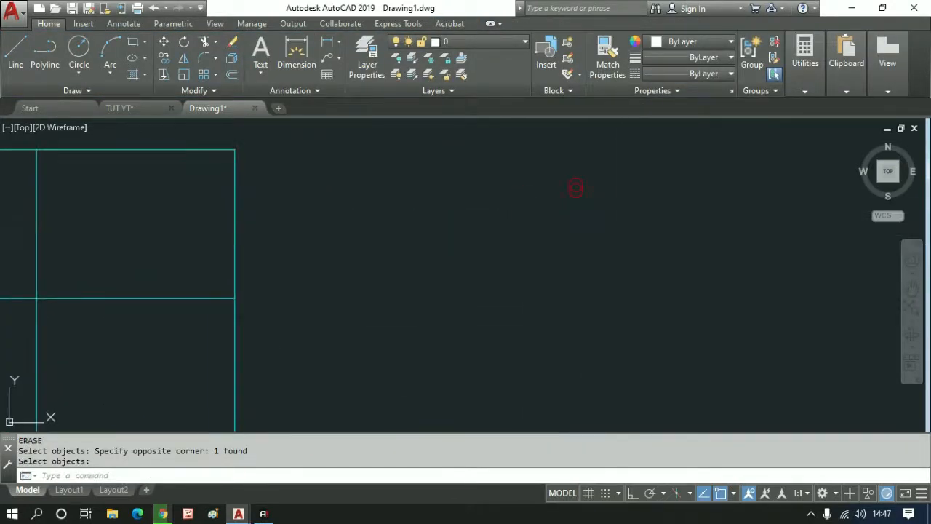
{"action": "key", "text": "Return"}
{"action": "type", "text": "re"}
{"action": "key", "text": "Return"}
Make OBJEK the current layer
{"action": "scroll", "coordinate": [243, 254], "scroll_direction": "down", "scroll_amount": 2}
{"action": "mouse_move", "coordinate": [243, 254]}
{"action": "middle_mouse_down"}
{"action": "mouse_move", "coordinate": [526, 235]}
{"action": "mouse_move", "coordinate": [617, 245]}
{"action": "middle_mouse_up"}
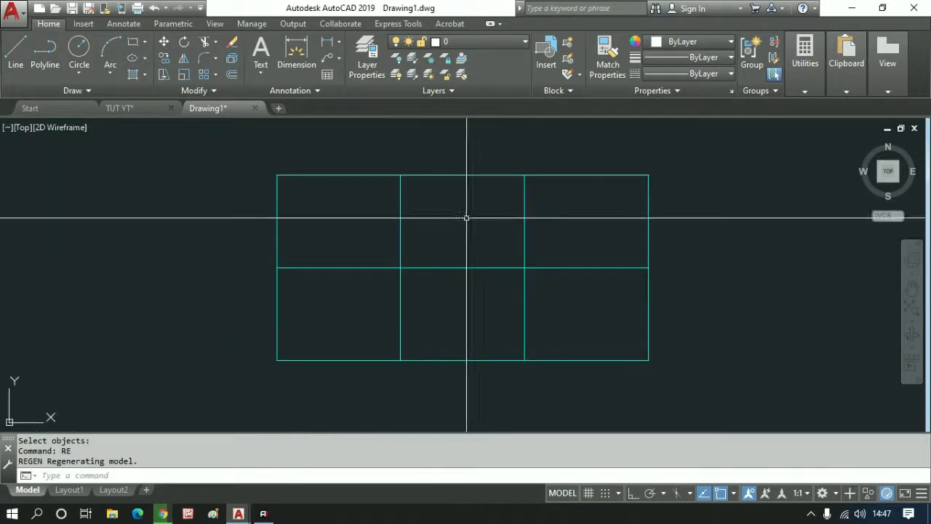
{"action": "left_click", "coordinate": [477, 42]}
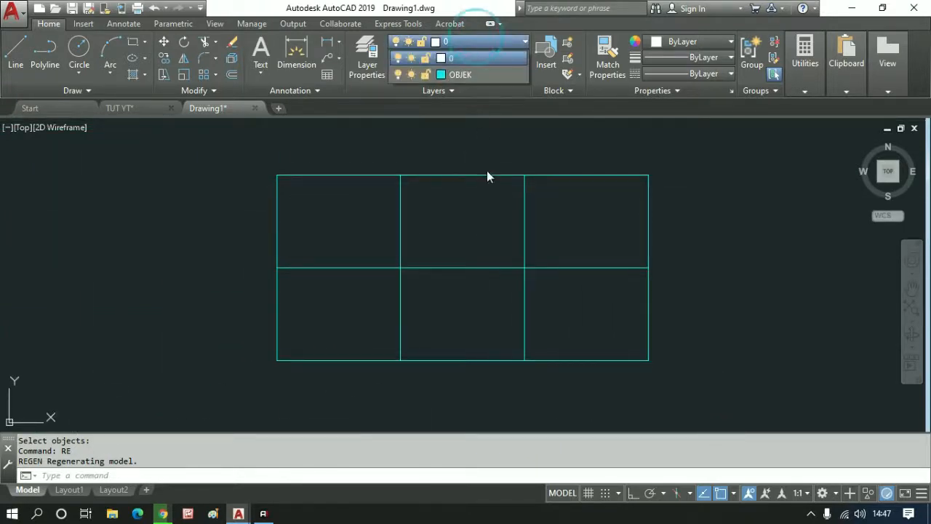
{"action": "left_click", "coordinate": [476, 75]}
Hatch the grid's upper-left cell with the SOLID pattern
{"action": "middle_click_drag", "start_coordinate": [493, 262], "coordinate": [506, 266]}
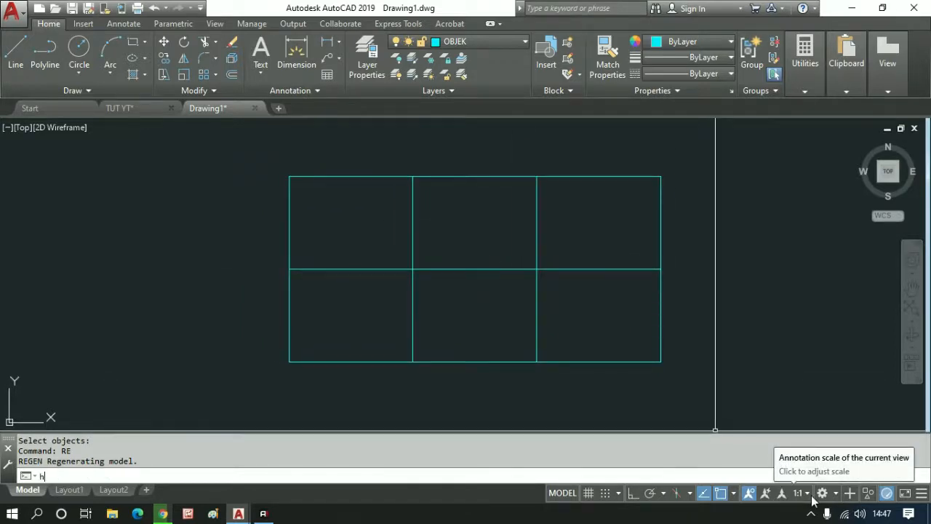
{"action": "key", "text": "Escape"}
{"action": "key", "text": "Escape"}
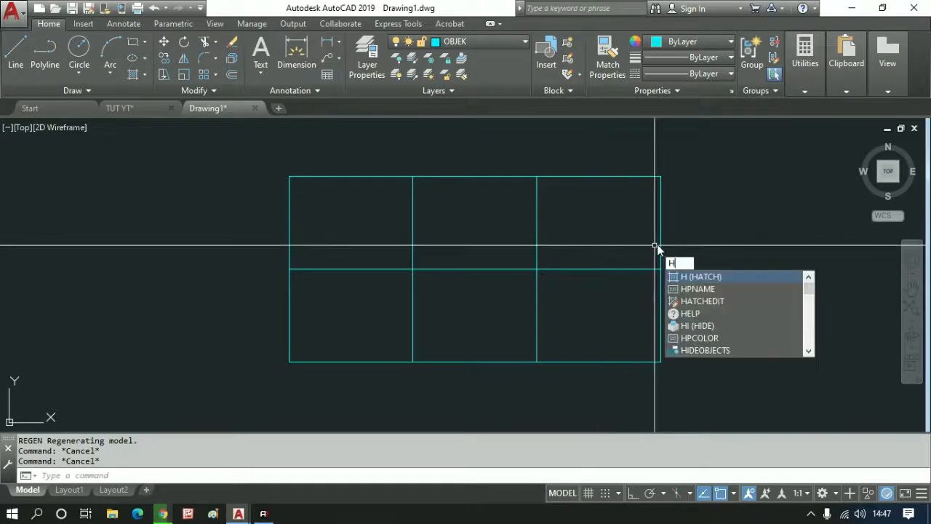
{"action": "key", "text": "Return"}
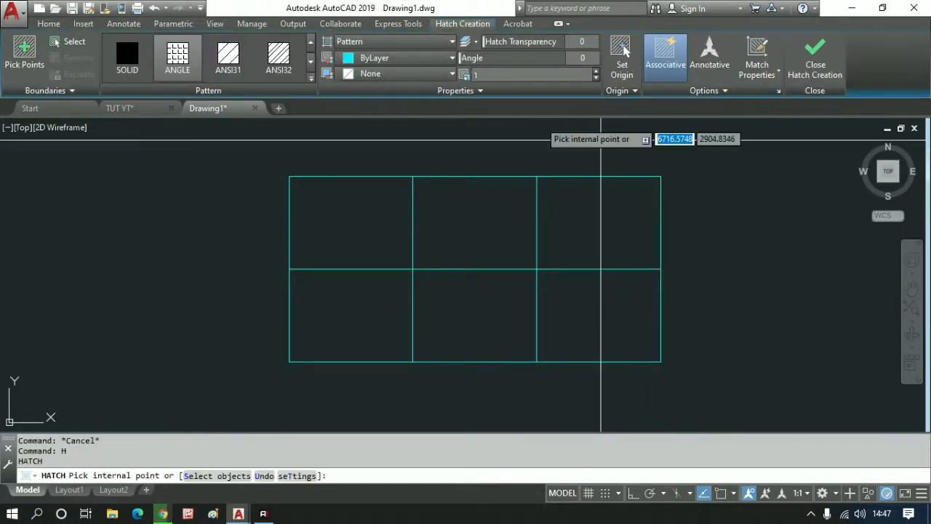
{"action": "left_click", "coordinate": [311, 75]}
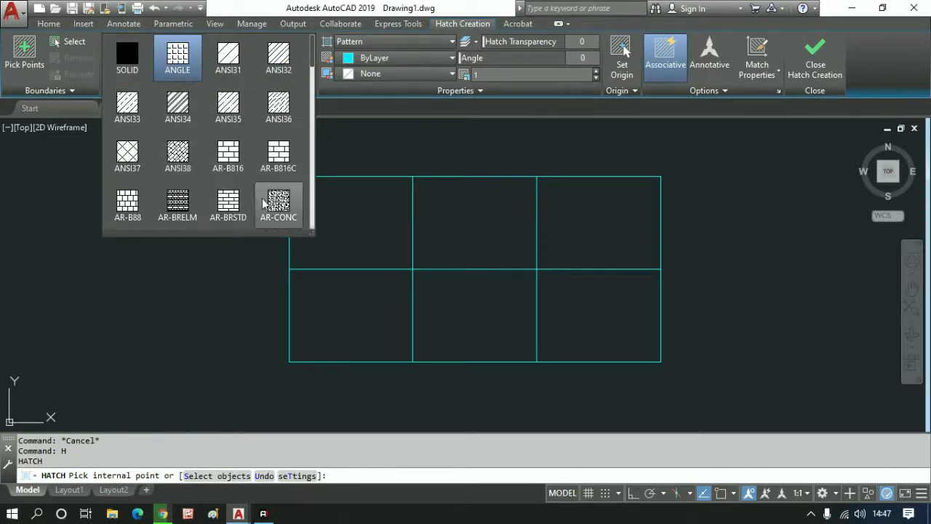
{"action": "left_click", "coordinate": [119, 57]}
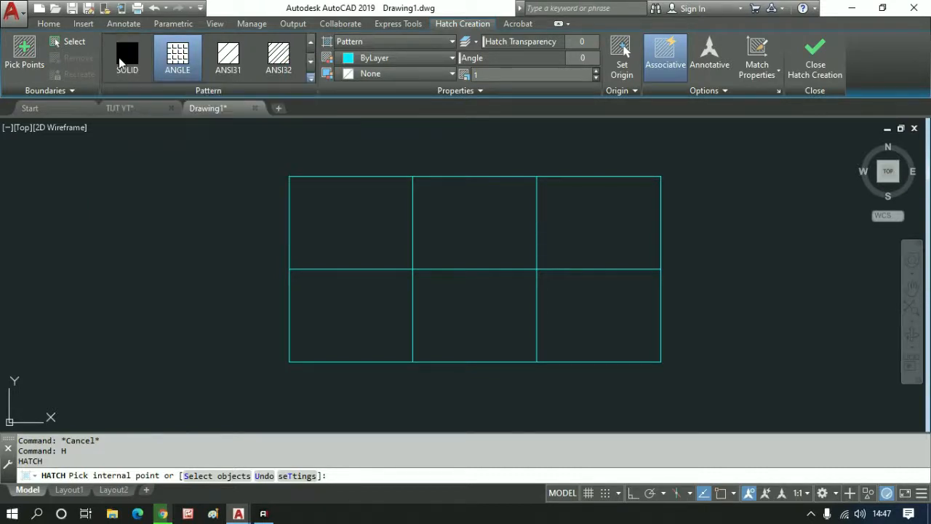
{"action": "left_click", "coordinate": [343, 203]}
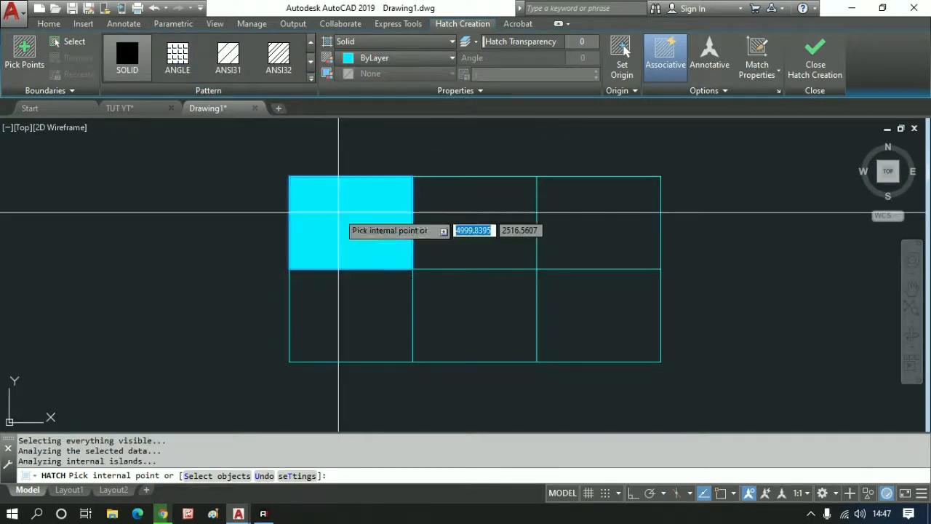
{"action": "key", "text": "Return"}
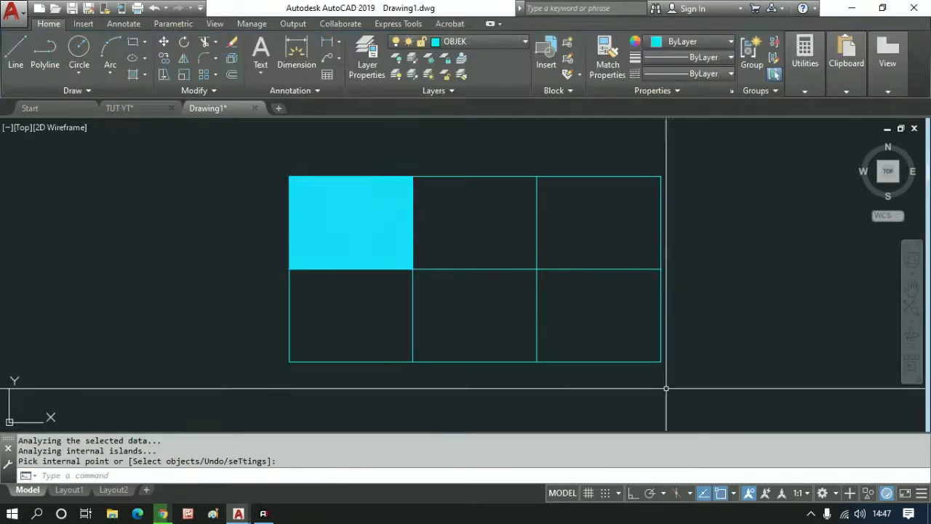
Hatch the grid's upper-middle cell with the AR-CONC pattern at a scale of 0.5
{"action": "middle_click_drag", "start_coordinate": [613, 356], "coordinate": [515, 375]}
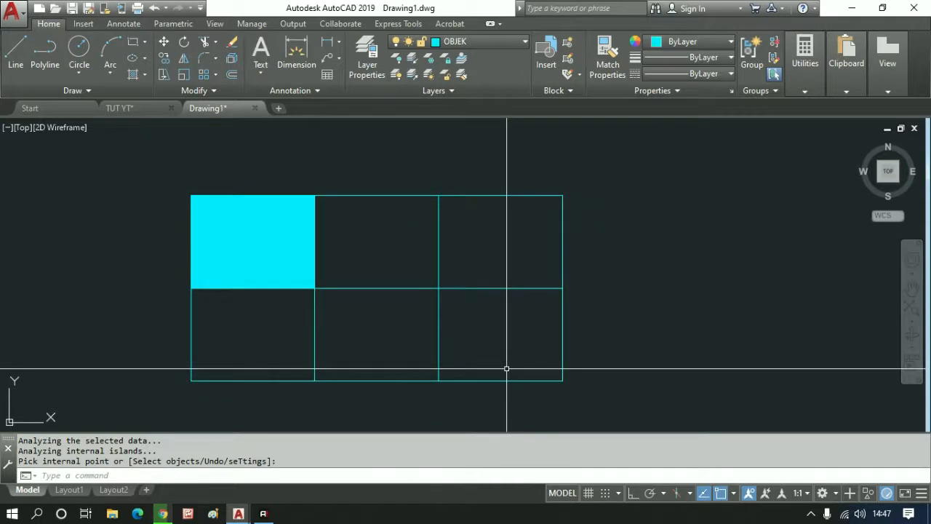
{"action": "type", "text": "H"}
{"action": "key", "text": "Return"}
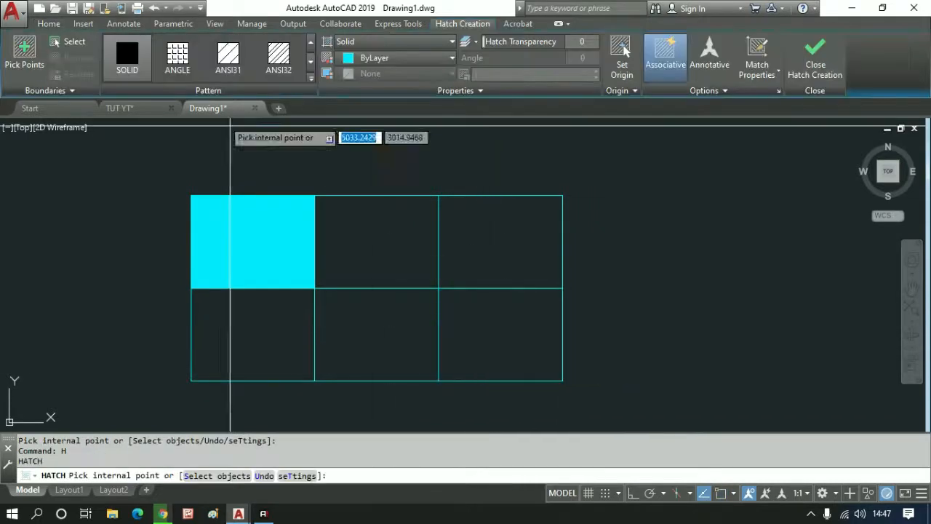
{"action": "left_click", "coordinate": [311, 78]}
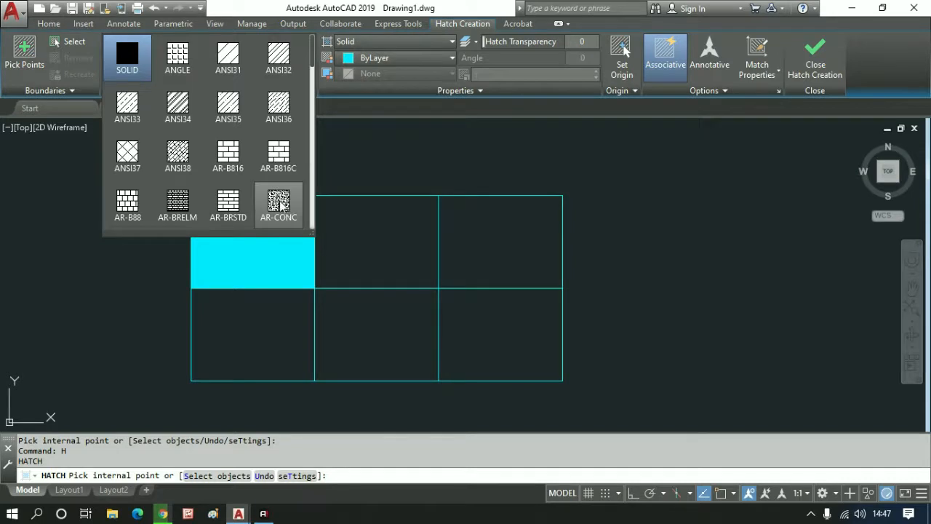
{"action": "left_click", "coordinate": [280, 202]}
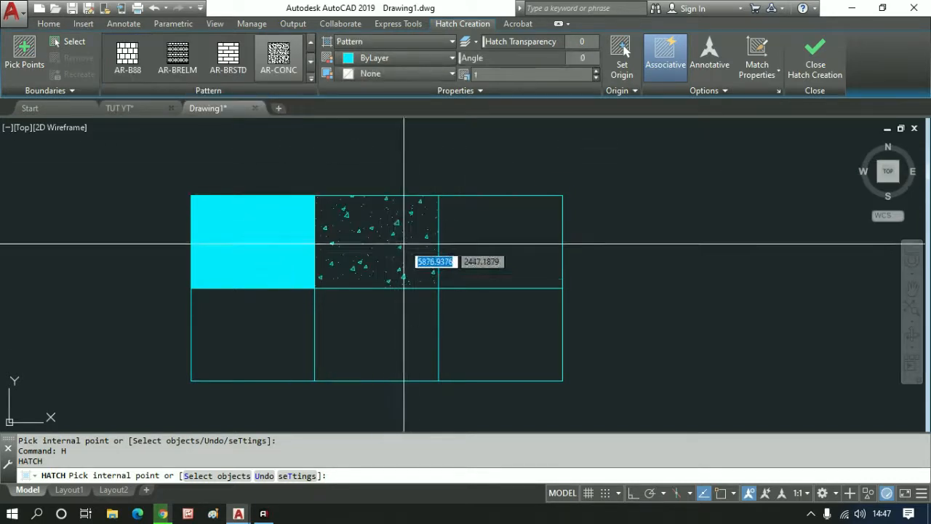
{"action": "scroll", "coordinate": [404, 251], "scroll_direction": "up", "scroll_amount": 4}
{"action": "scroll", "coordinate": [404, 244], "scroll_direction": "down", "scroll_amount": 4}
{"action": "scroll", "coordinate": [326, 244], "scroll_direction": "up", "scroll_amount": 2}
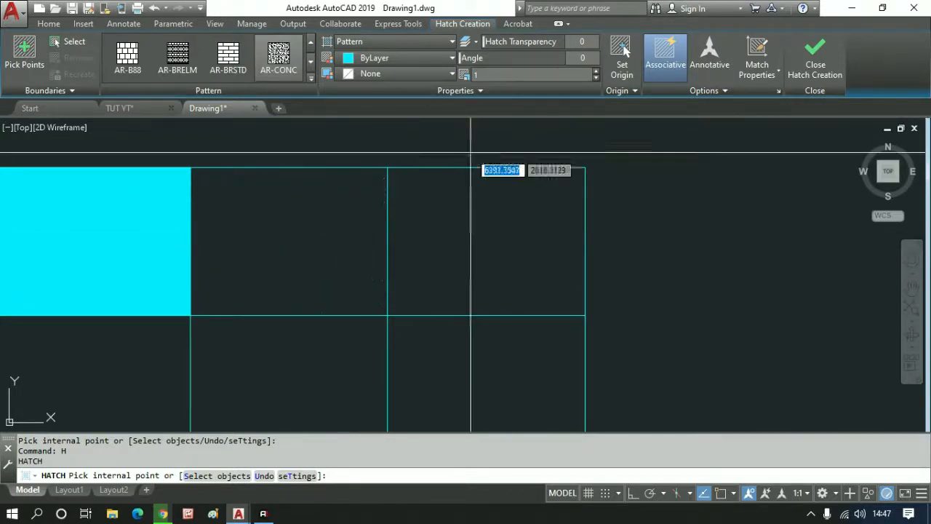
{"action": "left_click", "coordinate": [301, 233]}
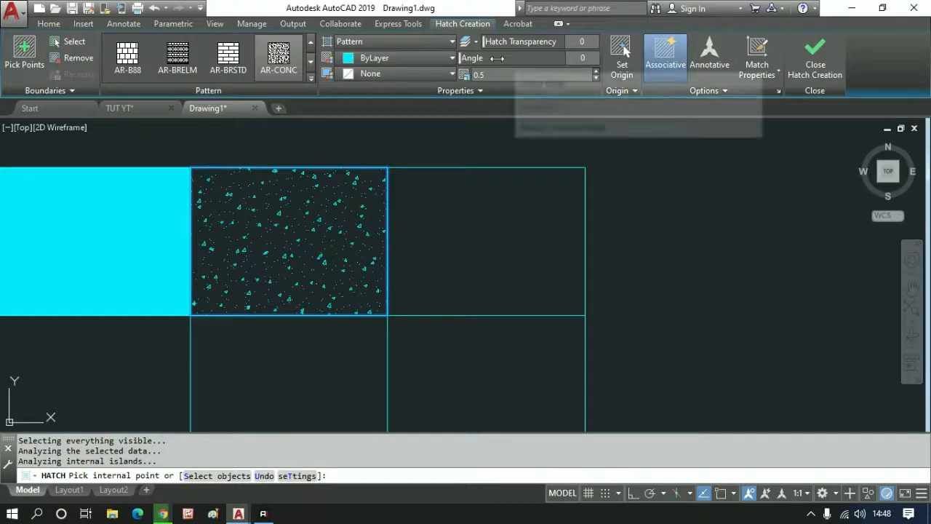
{"action": "scroll", "coordinate": [364, 174], "scroll_direction": "up", "scroll_amount": 2}
{"action": "scroll", "coordinate": [429, 157], "scroll_direction": "down", "scroll_amount": 2}
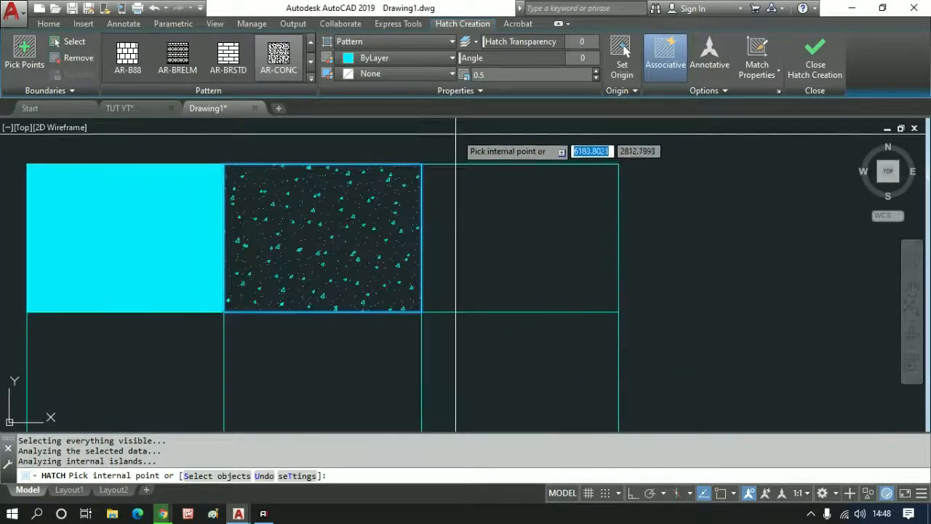
{"action": "key", "text": "Return"}
Hatch the grid's upper-right cell with the AR-B816C pattern
{"action": "mouse_move", "coordinate": [443, 170]}
{"action": "middle_mouse_down"}
{"action": "mouse_move", "coordinate": [468, 183]}
{"action": "mouse_move", "coordinate": [495, 168]}
{"action": "mouse_move", "coordinate": [475, 211]}
{"action": "middle_mouse_up"}
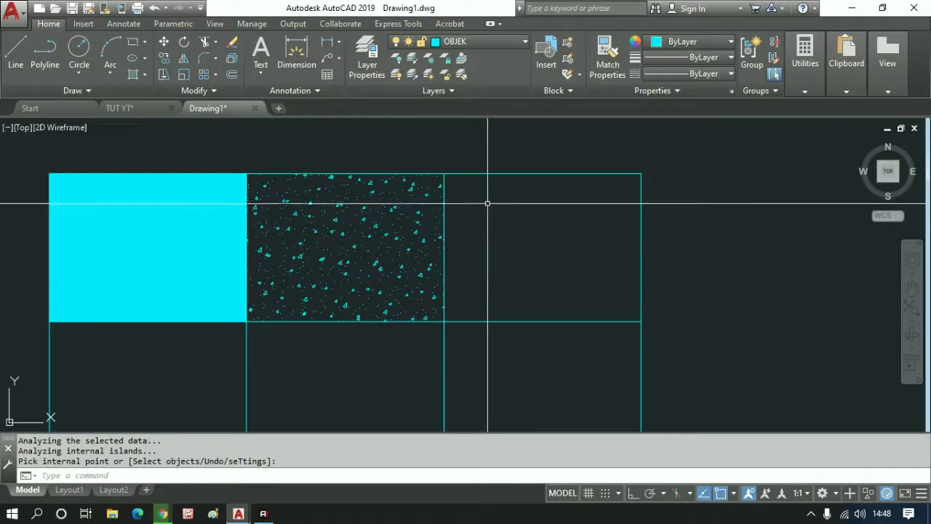
{"action": "type", "text": "H"}
{"action": "key", "text": "Return"}
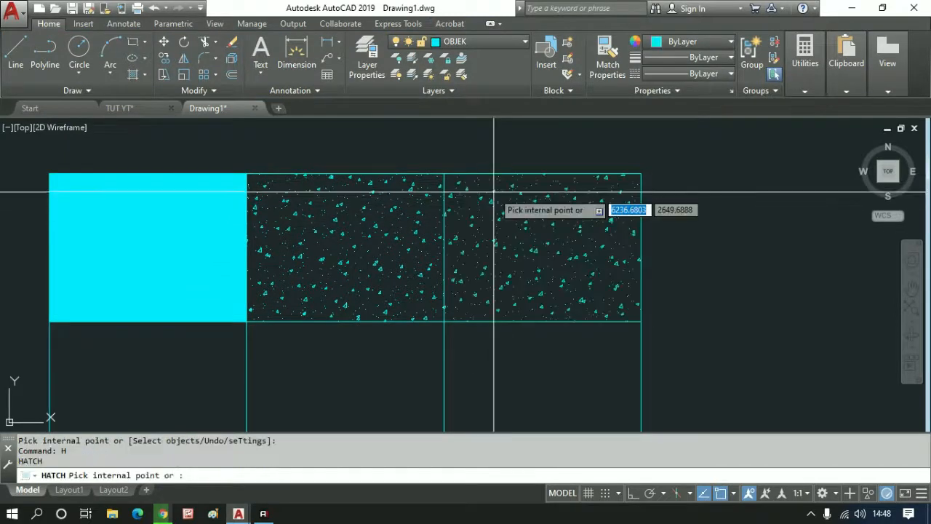
{"action": "left_click", "coordinate": [311, 77]}
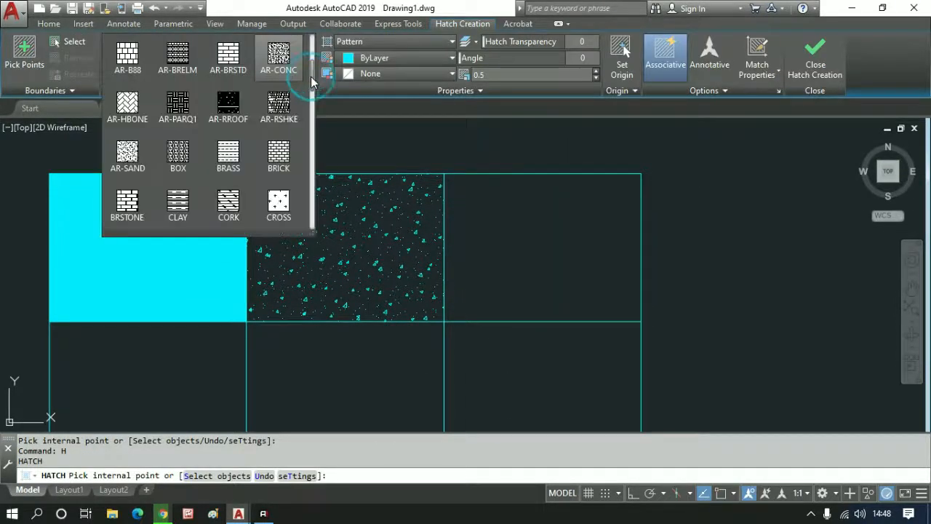
{"action": "scroll", "coordinate": [249, 124], "scroll_direction": "up", "scroll_amount": 2}
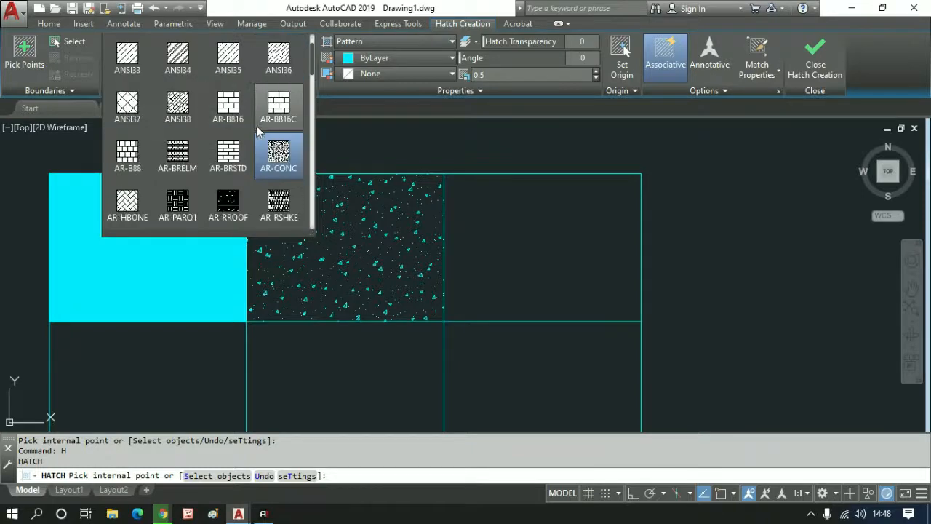
{"action": "left_click", "coordinate": [280, 107]}
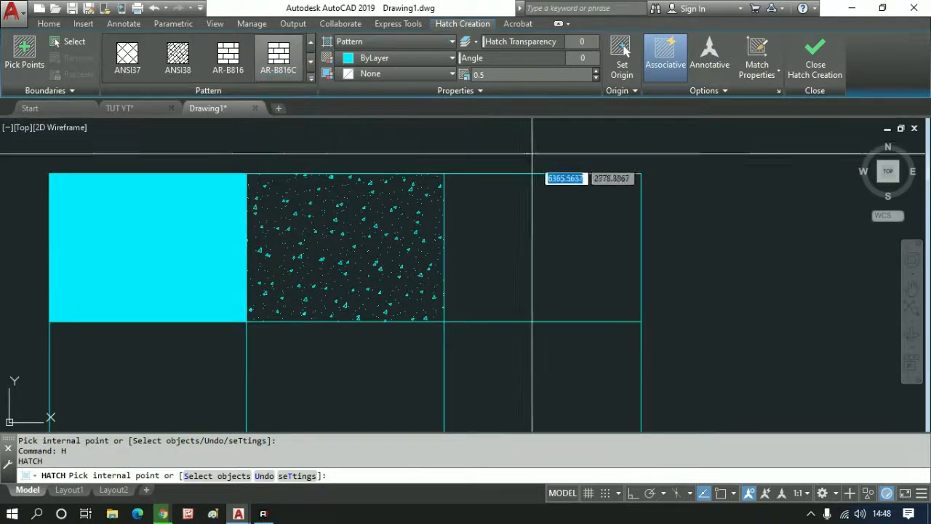
{"action": "scroll", "coordinate": [551, 234], "scroll_direction": "up", "scroll_amount": 4}
{"action": "scroll", "coordinate": [428, 208], "scroll_direction": "down", "scroll_amount": 6}
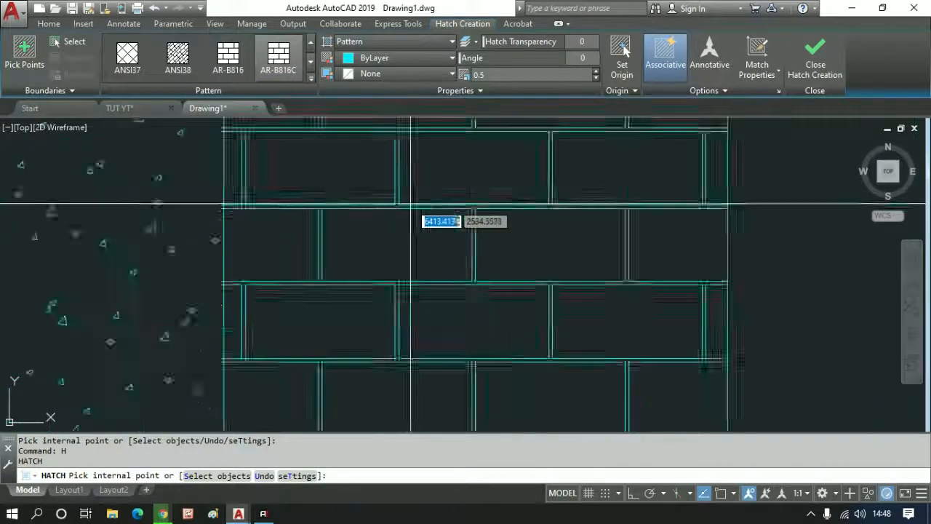
{"action": "scroll", "coordinate": [423, 208], "scroll_direction": "up", "scroll_amount": 4}
{"action": "middle_click_drag", "start_coordinate": [422, 209], "coordinate": [491, 211]}
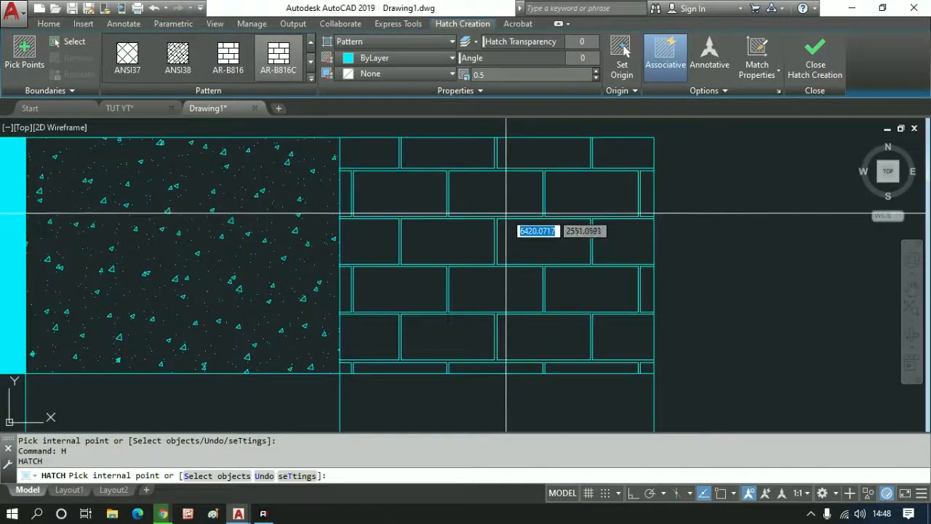
{"action": "left_click", "coordinate": [504, 193]}
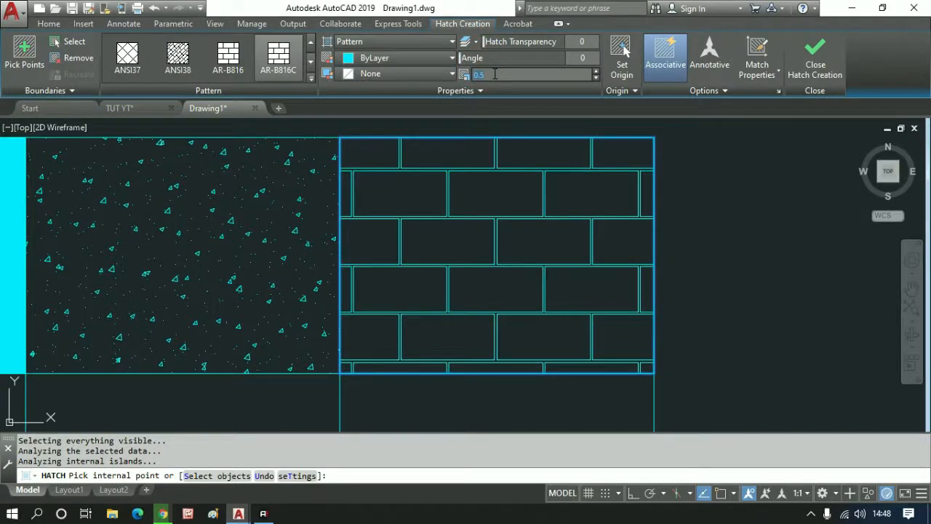
Set the upper-right cell's hatch scale to 0.1
{"action": "left_click", "coordinate": [495, 73]}
{"action": "type", "text": ".1"}
{"action": "key", "text": "Return"}
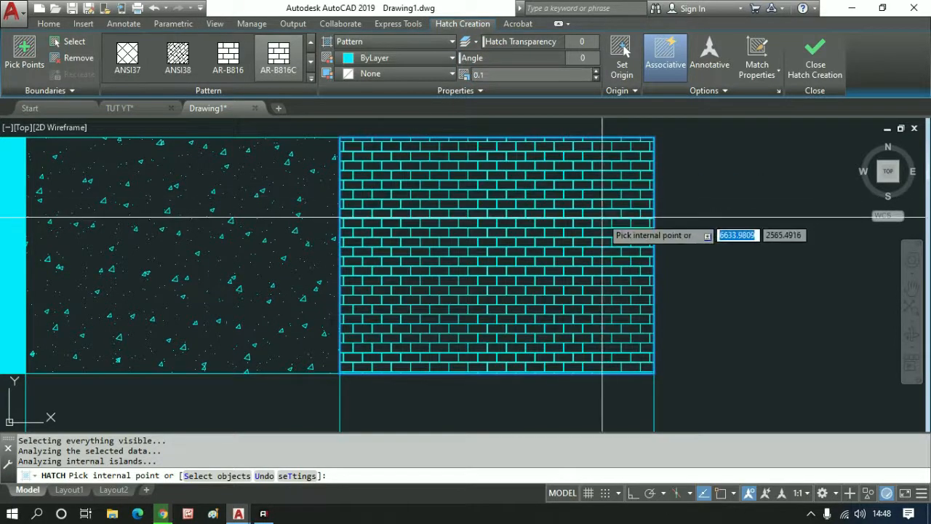
Set the upper-right cell's brick hatch scale to 0.3 and finish the hatch
{"action": "scroll", "coordinate": [497, 209], "scroll_direction": "down", "scroll_amount": 4}
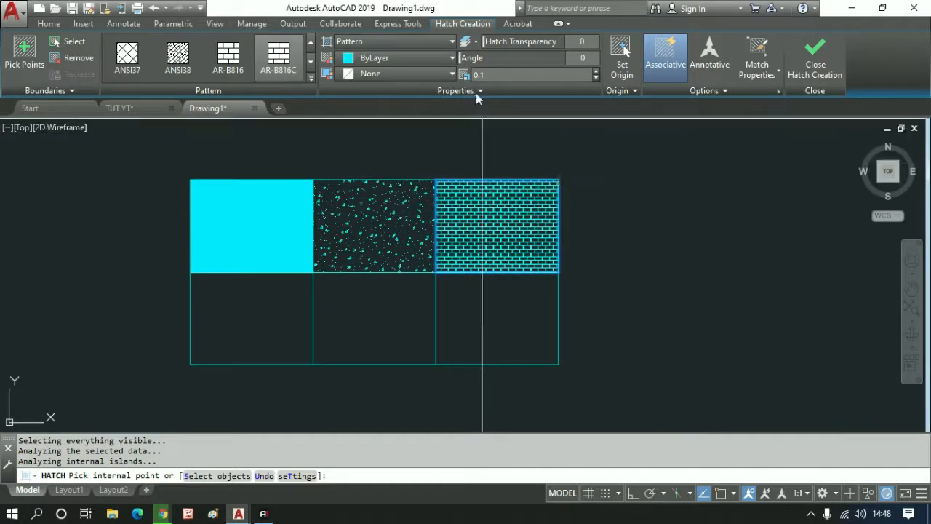
{"action": "type", "text": ".3"}
{"action": "key", "text": "Return"}
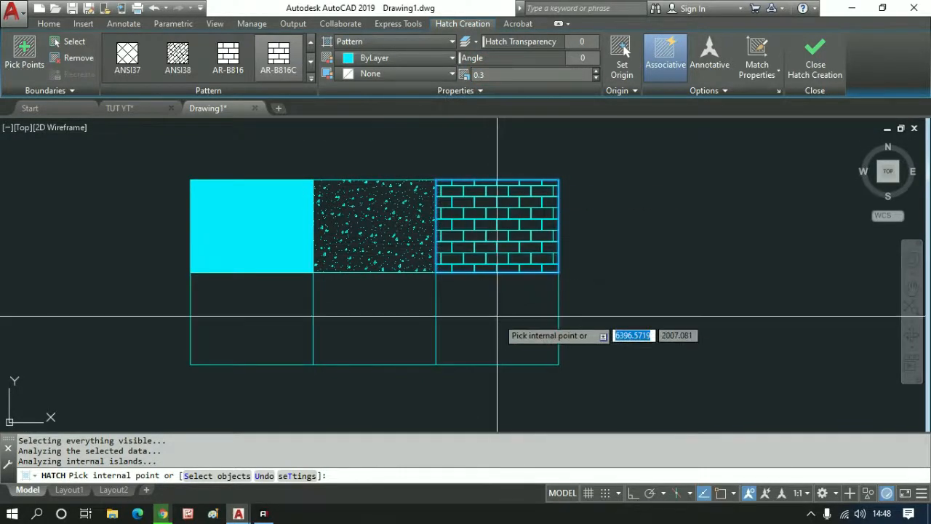
{"action": "key", "text": "Return"}
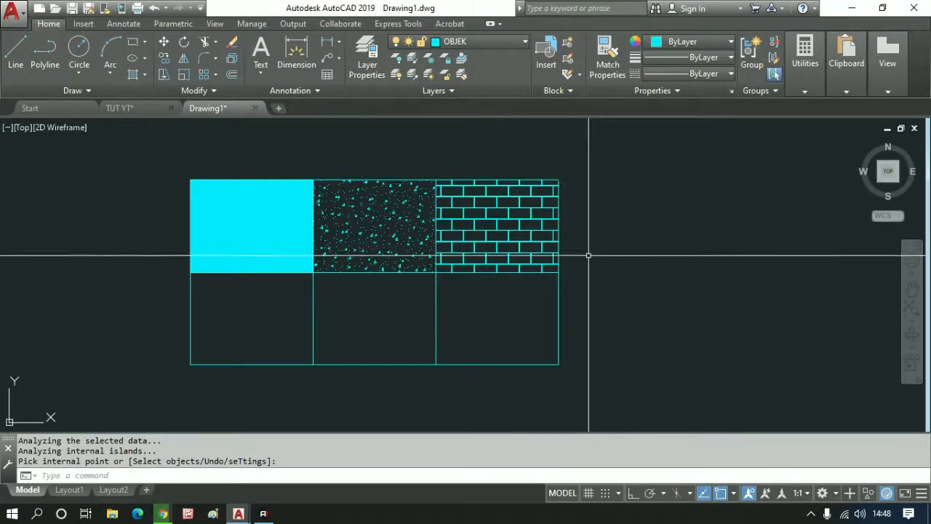
Hatch the grid's lower-left cell with the ANSI32 pattern at a scale of 0.3
{"action": "type", "text": "h"}
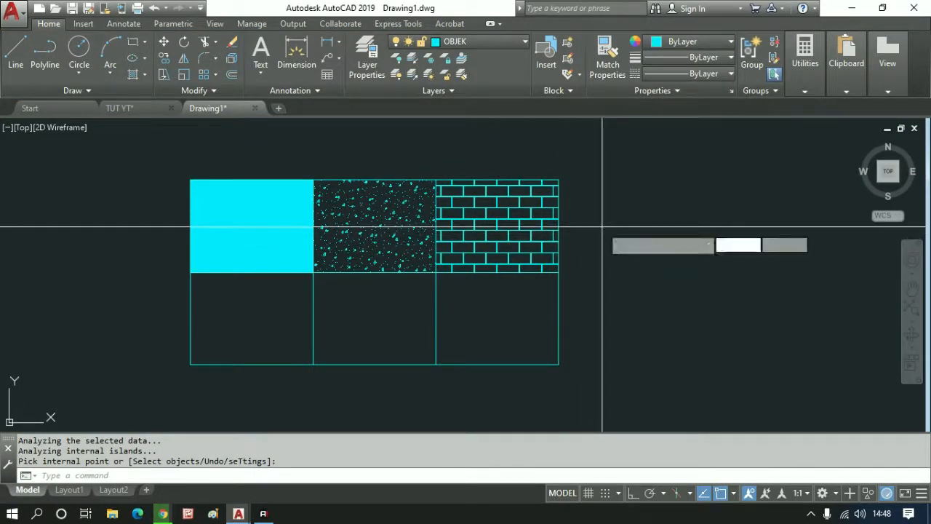
{"action": "key", "text": "Return"}
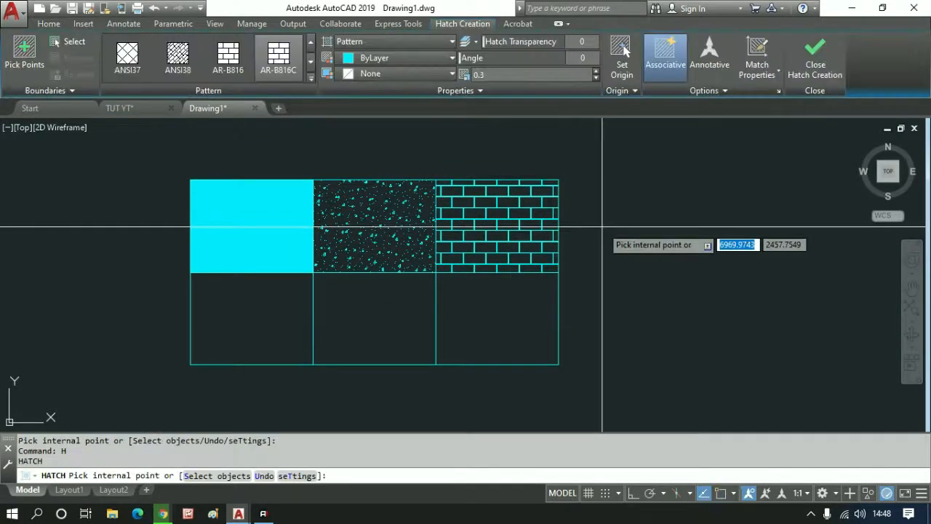
{"action": "left_click", "coordinate": [312, 78]}
{"action": "scroll", "coordinate": [247, 145], "scroll_direction": "up", "scroll_amount": 2}
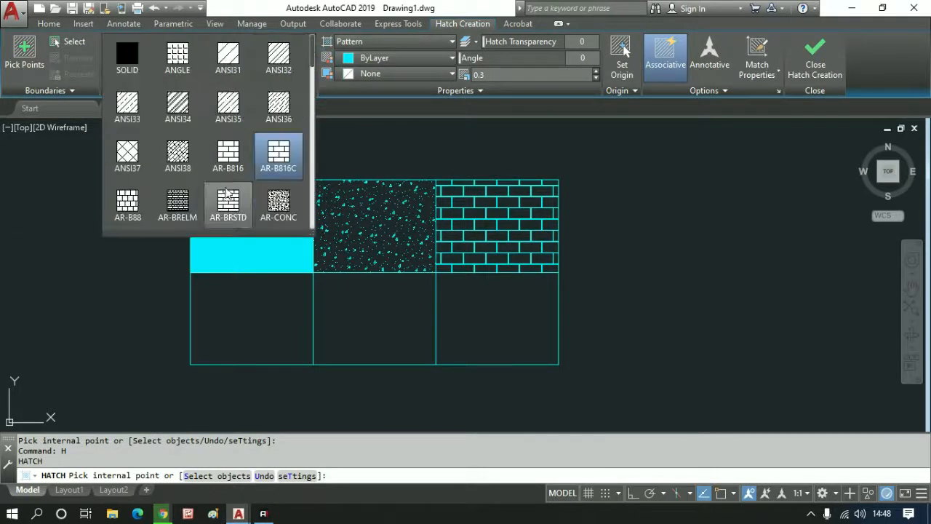
{"action": "left_click", "coordinate": [272, 69]}
{"action": "scroll", "coordinate": [262, 317], "scroll_direction": "up", "scroll_amount": 2}
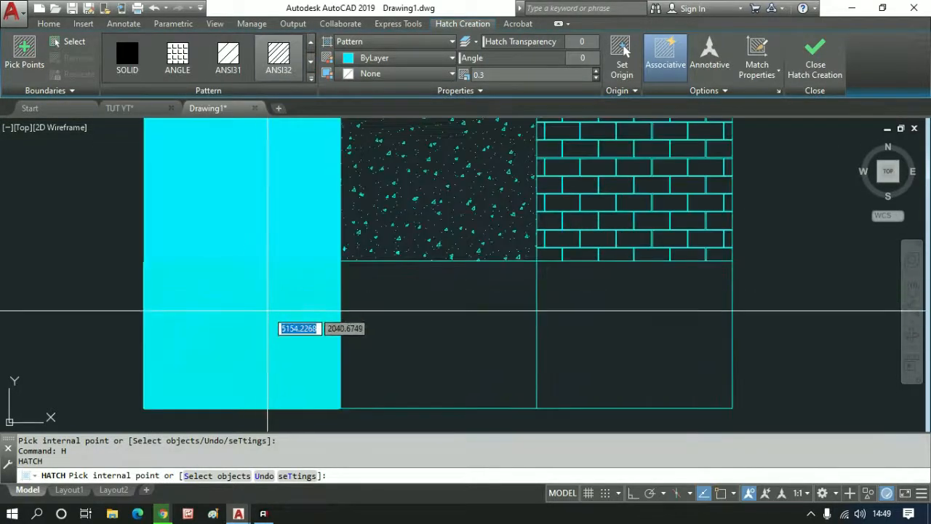
{"action": "middle_click_drag", "start_coordinate": [266, 312], "coordinate": [369, 259]}
{"action": "scroll", "coordinate": [322, 316], "scroll_direction": "up", "scroll_amount": 3}
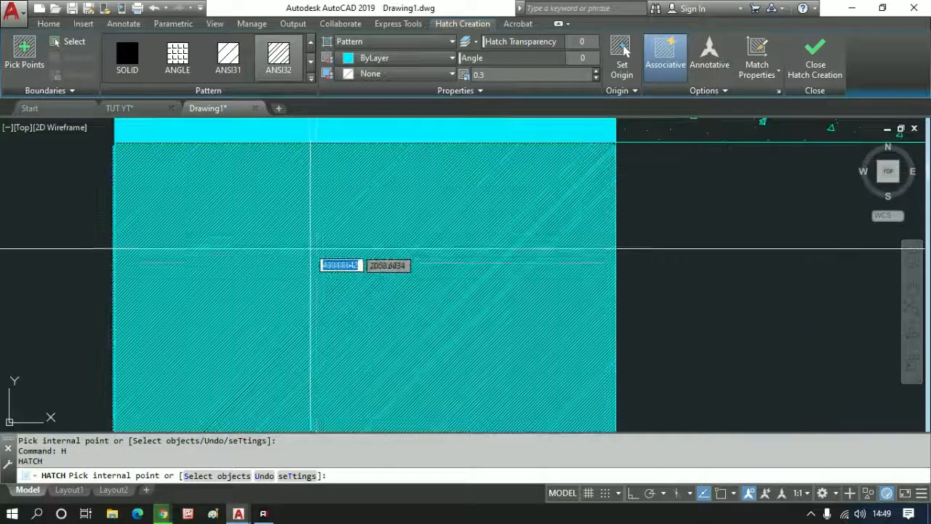
{"action": "scroll", "coordinate": [316, 256], "scroll_direction": "down", "scroll_amount": 4}
{"action": "scroll", "coordinate": [339, 276], "scroll_direction": "up", "scroll_amount": 2}
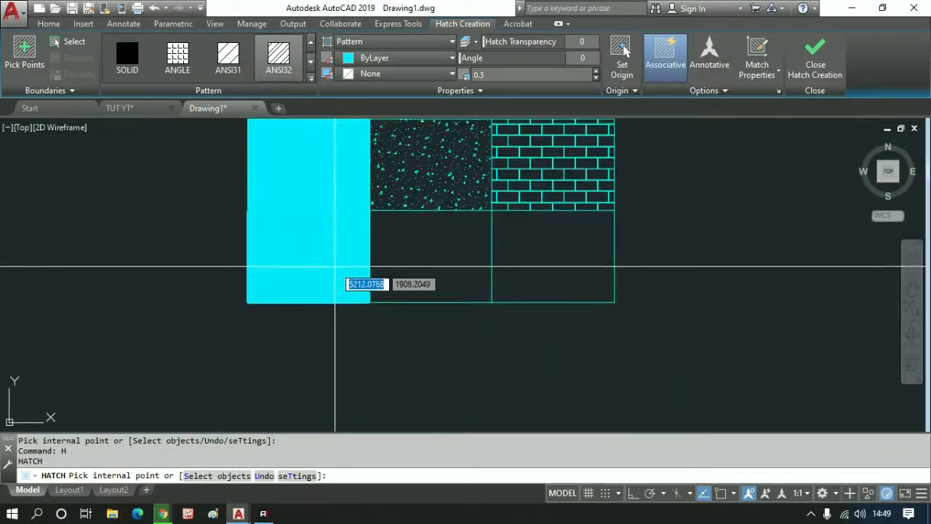
{"action": "middle_click_drag", "start_coordinate": [334, 267], "coordinate": [337, 299]}
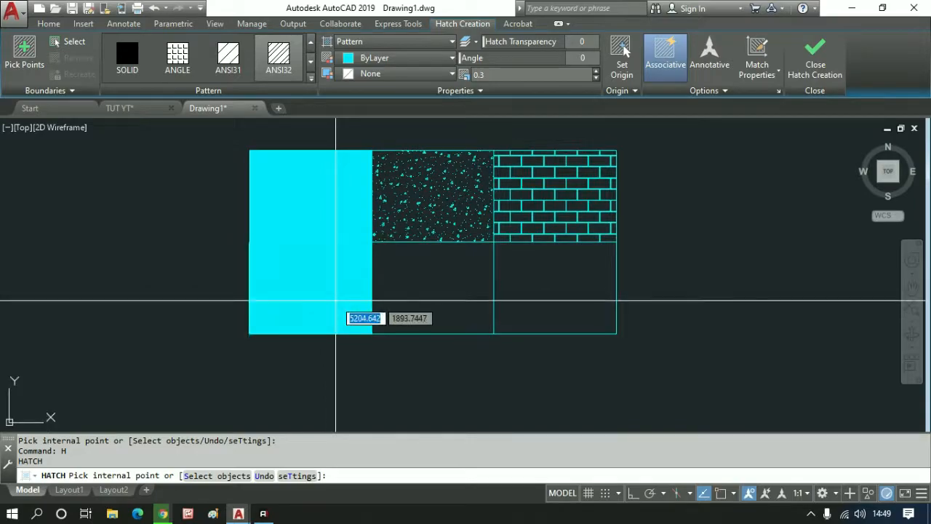
{"action": "scroll", "coordinate": [336, 300], "scroll_direction": "up", "scroll_amount": 10}
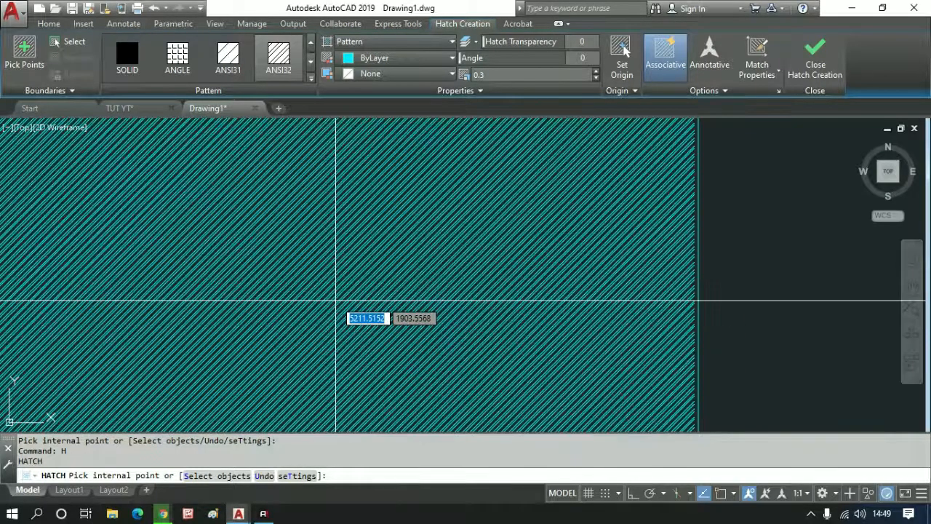
{"action": "scroll", "coordinate": [336, 300], "scroll_direction": "down", "scroll_amount": 10}
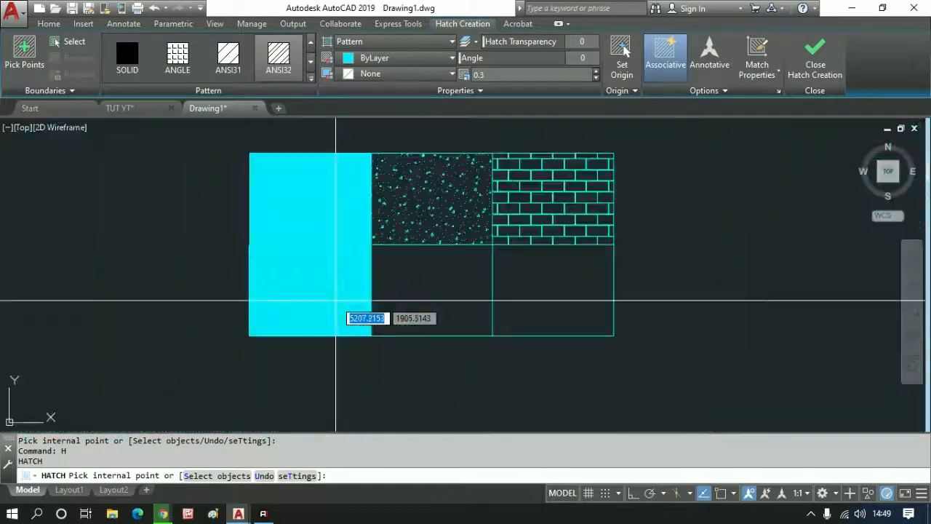
{"action": "scroll", "coordinate": [337, 300], "scroll_direction": "up", "scroll_amount": 3}
{"action": "left_click", "coordinate": [339, 313]}
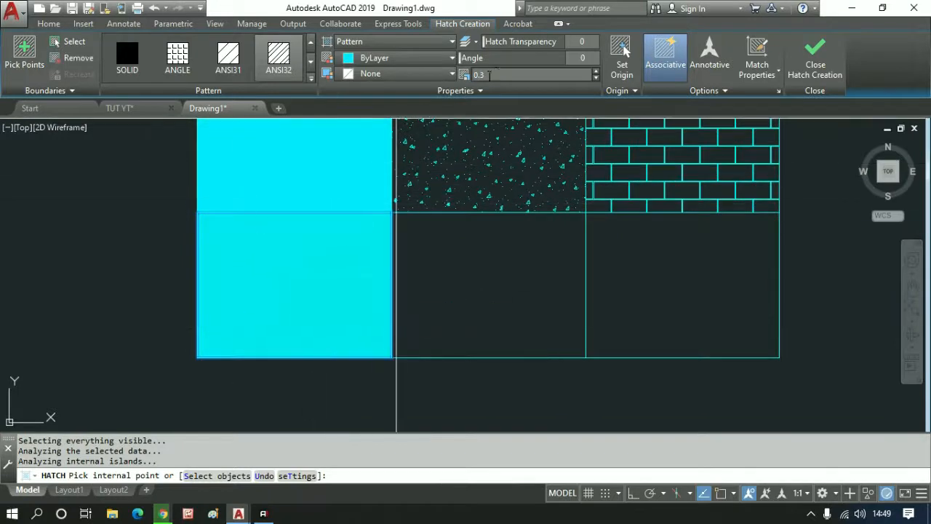
Try a scale of 1 on the lower-left cell's hatch, set it to 5 and finish the hatch
{"action": "left_click", "coordinate": [501, 75]}
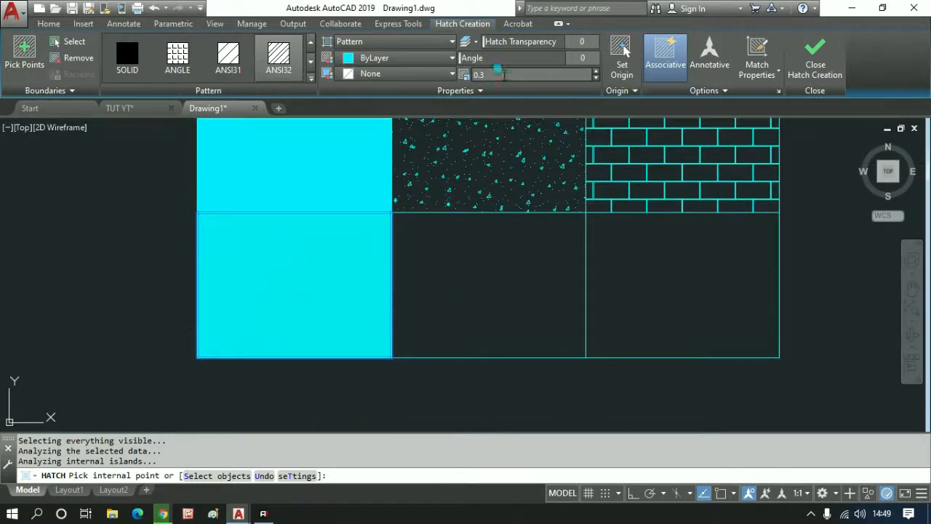
{"action": "type", "text": "1"}
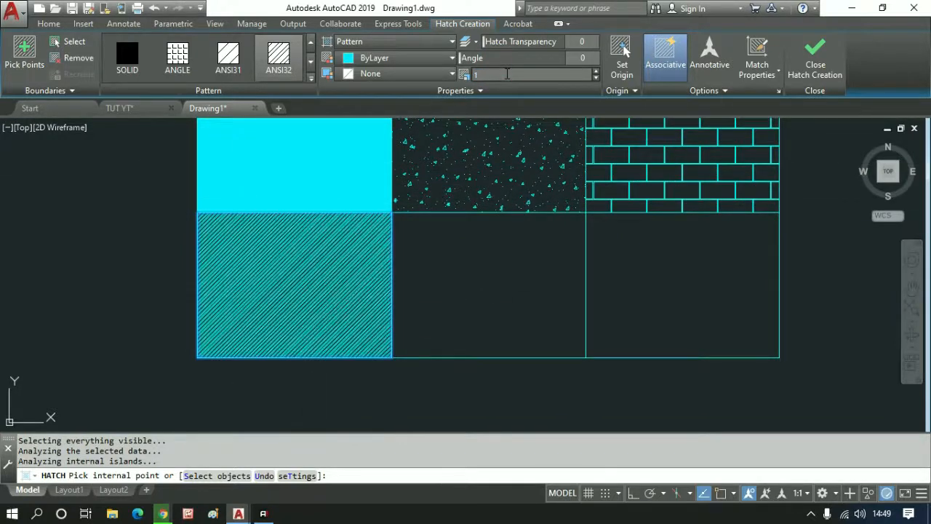
{"action": "left_click", "coordinate": [493, 72]}
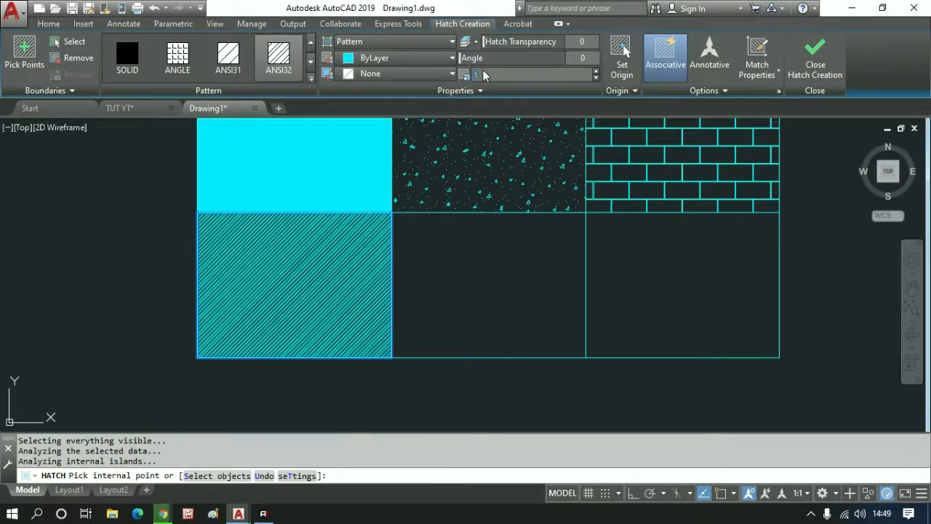
{"action": "type", "text": "5"}
{"action": "scroll", "coordinate": [436, 288], "scroll_direction": "down", "scroll_amount": 2}
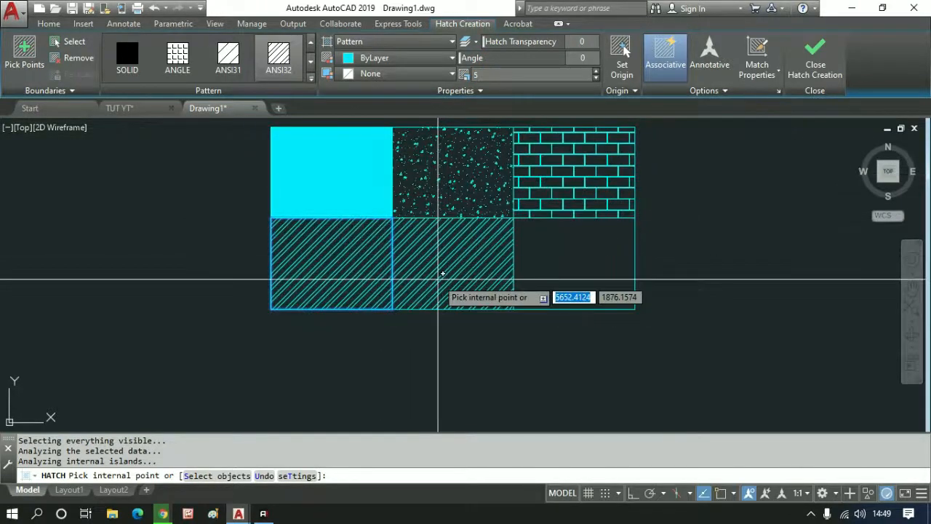
{"action": "scroll", "coordinate": [451, 299], "scroll_direction": "up", "scroll_amount": 2}
{"action": "key", "text": "Escape"}
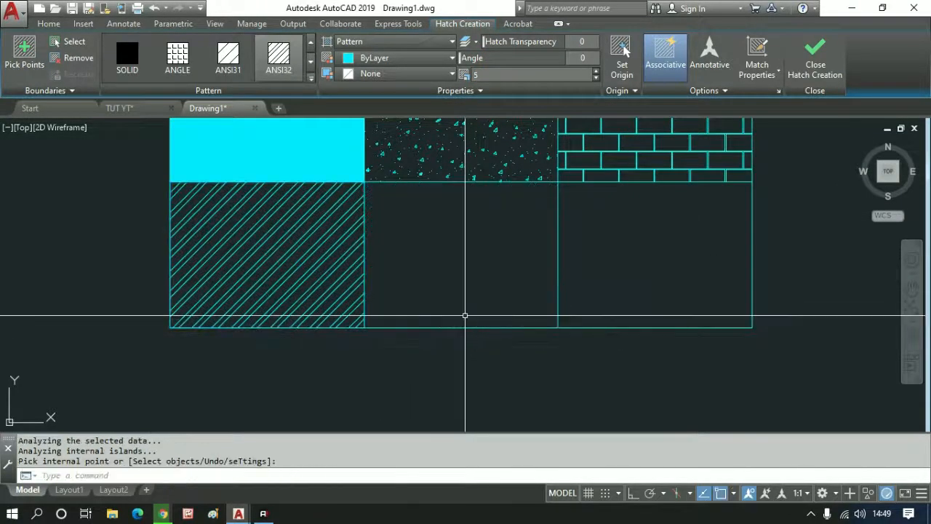
Hatch the grid's lower-middle cell with the ANSI32 pattern at a scale of 5 and an angle of 45
{"action": "middle_click_drag", "start_coordinate": [483, 299], "coordinate": [454, 313]}
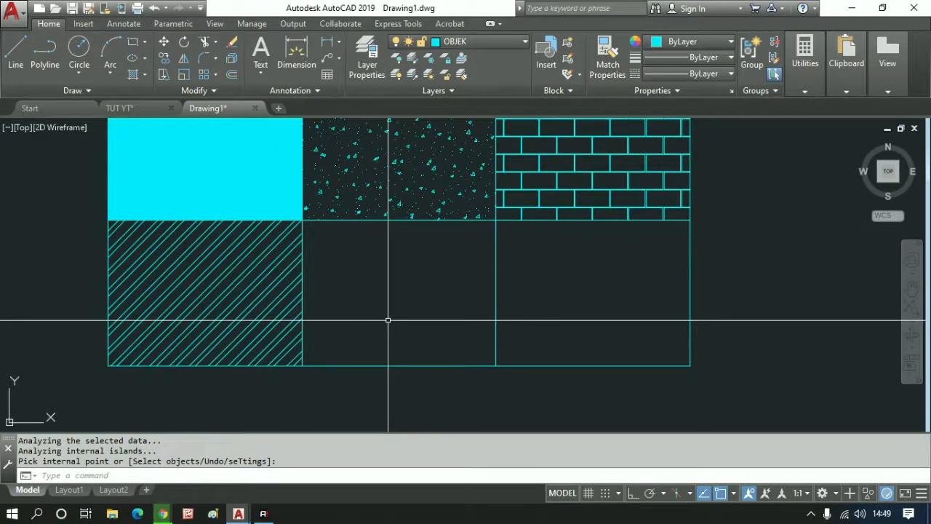
{"action": "middle_click_drag", "start_coordinate": [350, 289], "coordinate": [345, 310]}
{"action": "type", "text": "H"}
{"action": "key", "text": "Return"}
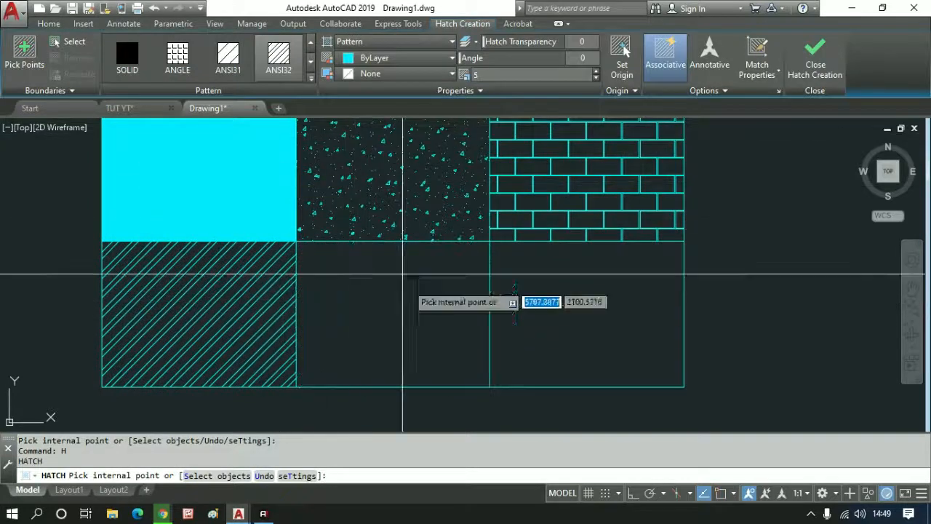
{"action": "left_click", "coordinate": [378, 315]}
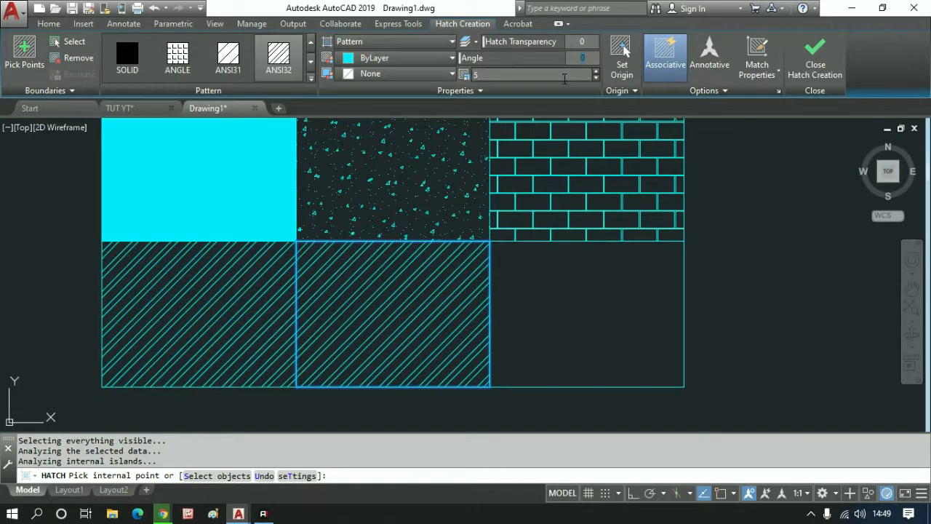
{"action": "type", "text": "45"}
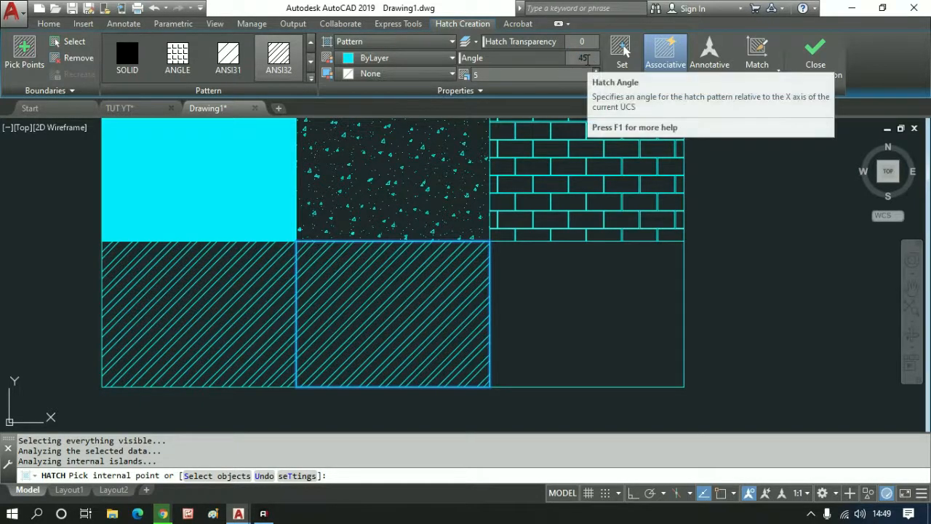
{"action": "key", "text": "Return"}
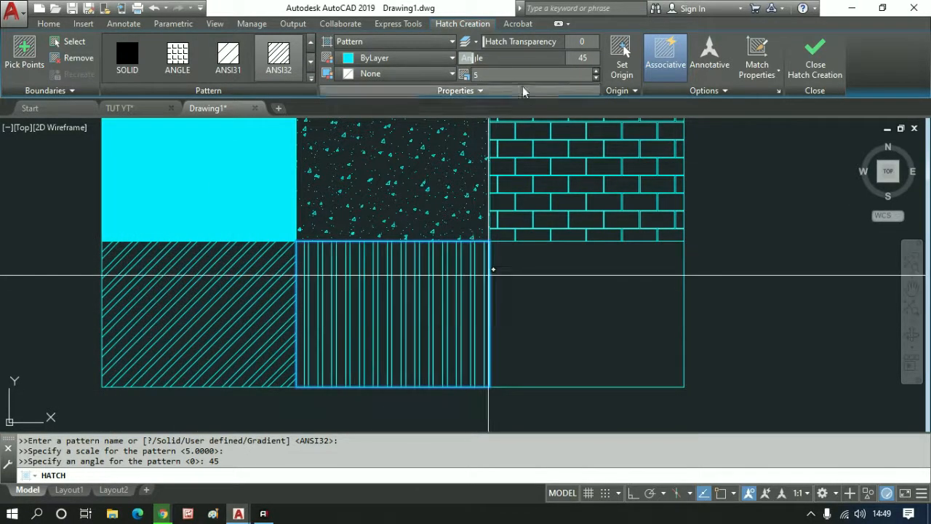
Set the lower-middle cell's hatch angle to 90 and finish the hatch
{"action": "left_click", "coordinate": [590, 57]}
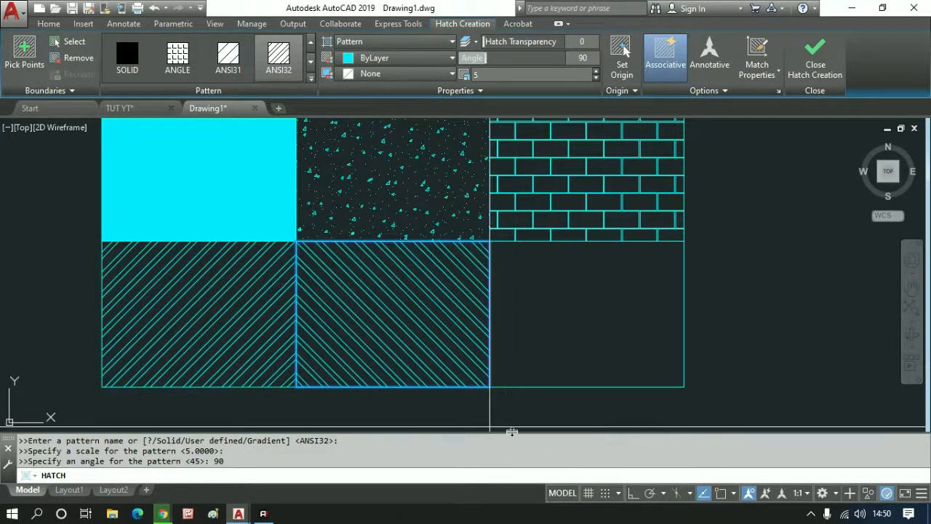
{"action": "key", "text": "Return"}
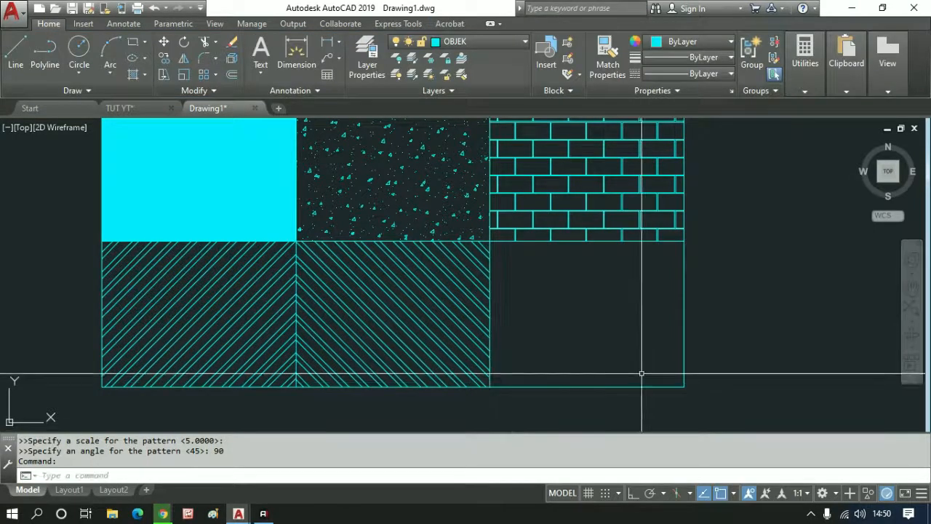
{"action": "scroll", "coordinate": [671, 373], "scroll_direction": "down", "scroll_amount": 2}
{"action": "scroll", "coordinate": [583, 349], "scroll_direction": "up", "scroll_amount": 3}
{"action": "middle_click_drag", "start_coordinate": [581, 337], "coordinate": [642, 327]}
{"action": "middle_click_drag", "start_coordinate": [643, 283], "coordinate": [653, 320]}
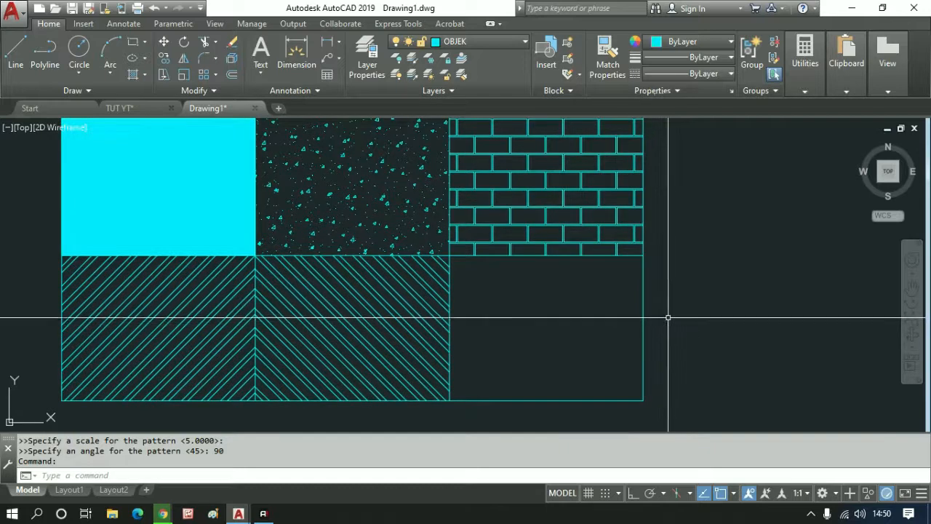
{"action": "middle_click_drag", "start_coordinate": [470, 215], "coordinate": [467, 237]}
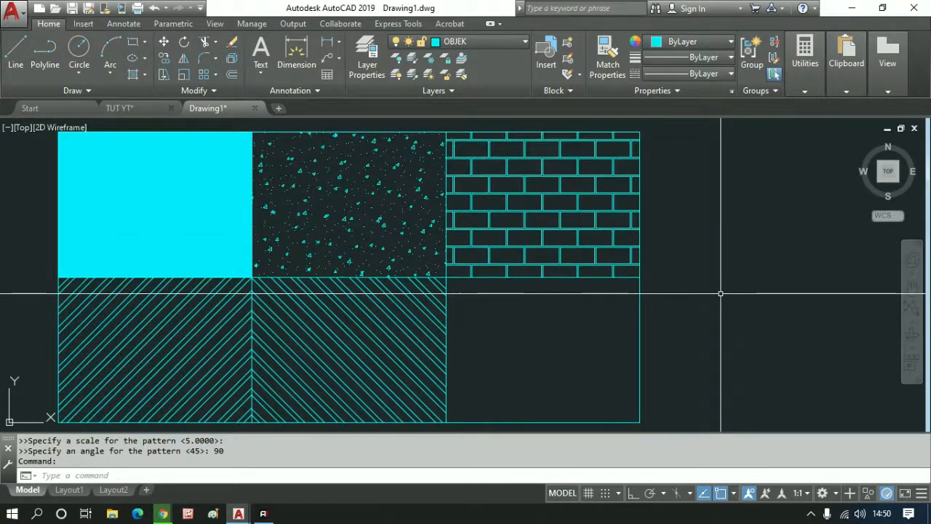
{"action": "middle_click_drag", "start_coordinate": [682, 374], "coordinate": [687, 354]}
{"action": "scroll", "coordinate": [673, 371], "scroll_direction": "down", "scroll_amount": 2}
{"action": "mouse_move", "coordinate": [662, 388]}
{"action": "middle_mouse_down"}
{"action": "mouse_move", "coordinate": [683, 385]}
{"action": "mouse_move", "coordinate": [585, 407]}
{"action": "middle_mouse_up"}
{"action": "scroll", "coordinate": [388, 372], "scroll_direction": "up", "scroll_amount": 2}
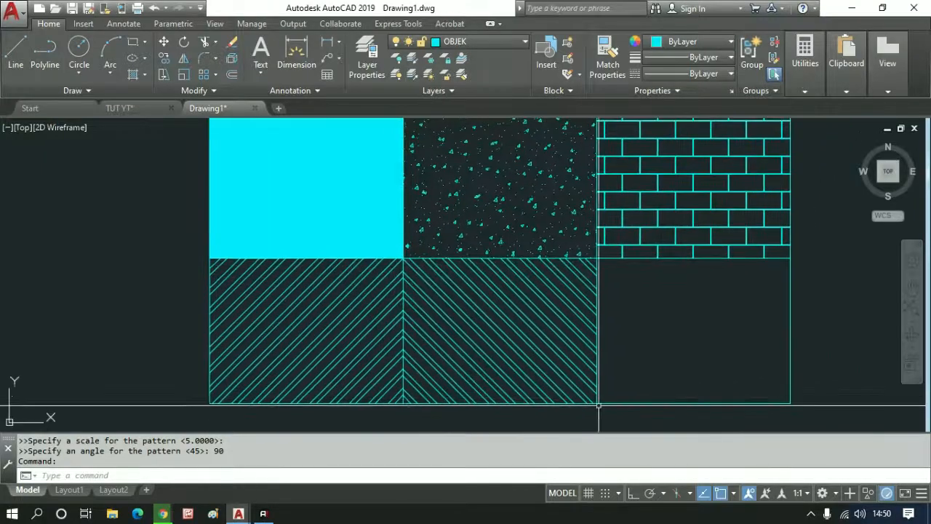
{"action": "middle_click_drag", "start_coordinate": [670, 364], "coordinate": [614, 371]}
{"action": "scroll", "coordinate": [601, 343], "scroll_direction": "down", "scroll_amount": 2}
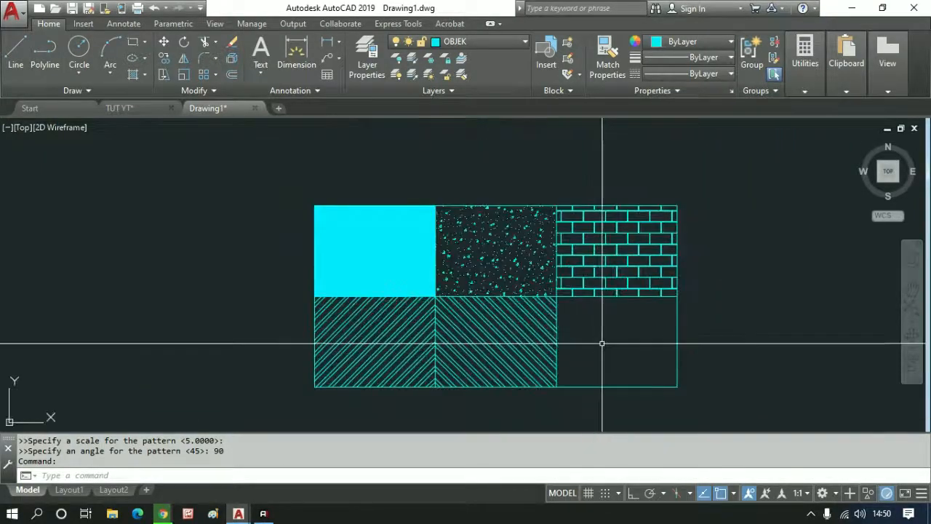
Hatch the grid's lower-right cell with the ANSI37 pattern at a scale of 20
{"action": "type", "text": "h"}
{"action": "key", "text": "Return"}
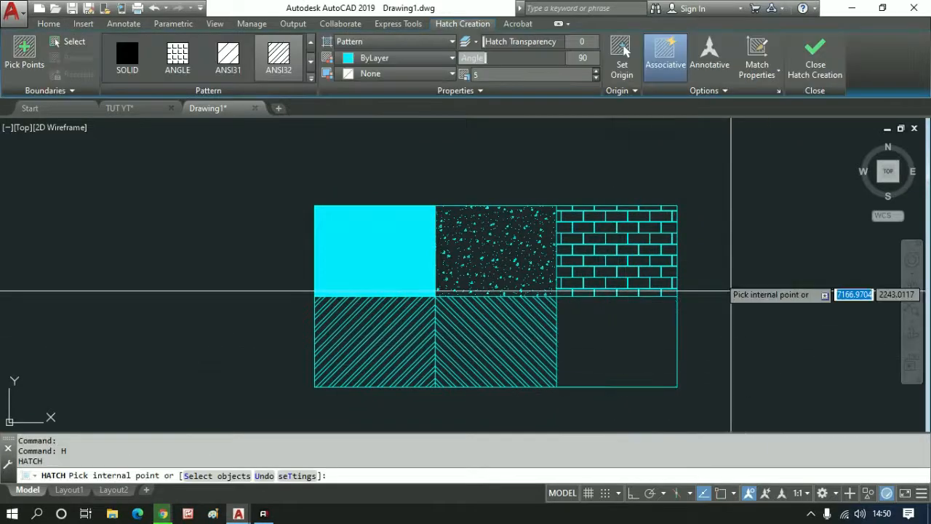
{"action": "left_click", "coordinate": [313, 85]}
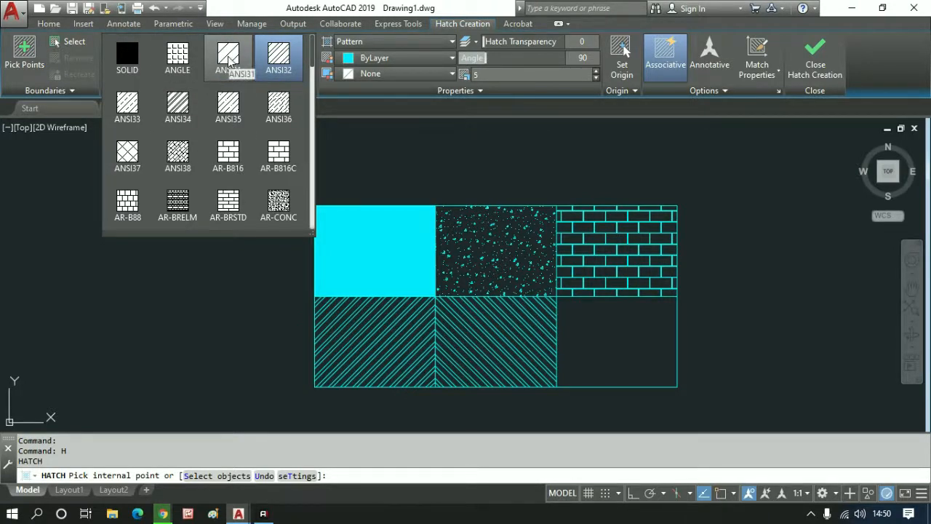
{"action": "left_click", "coordinate": [127, 154]}
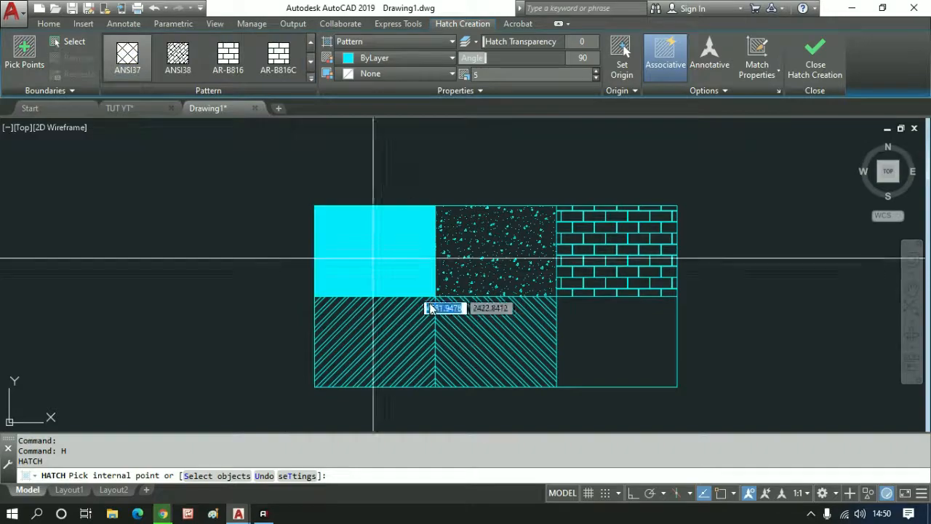
{"action": "scroll", "coordinate": [634, 368], "scroll_direction": "up", "scroll_amount": 6}
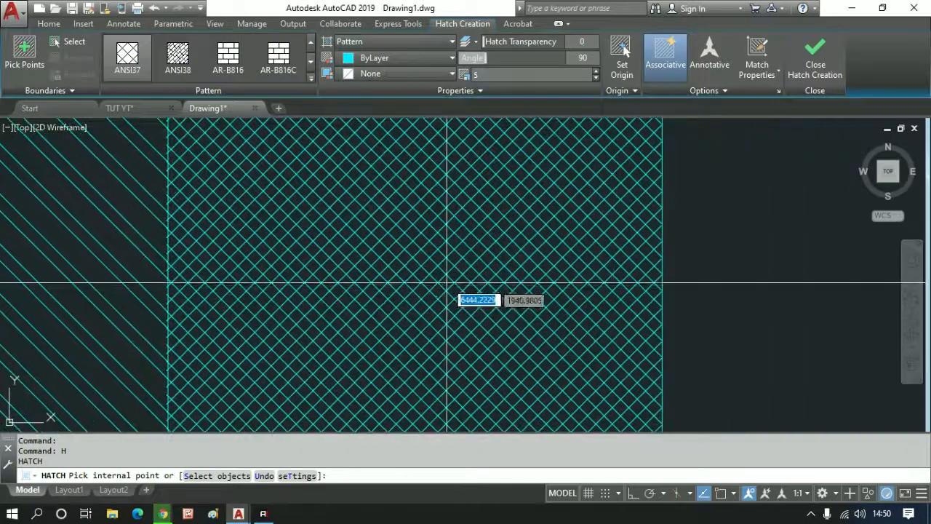
{"action": "scroll", "coordinate": [483, 281], "scroll_direction": "down", "scroll_amount": 3}
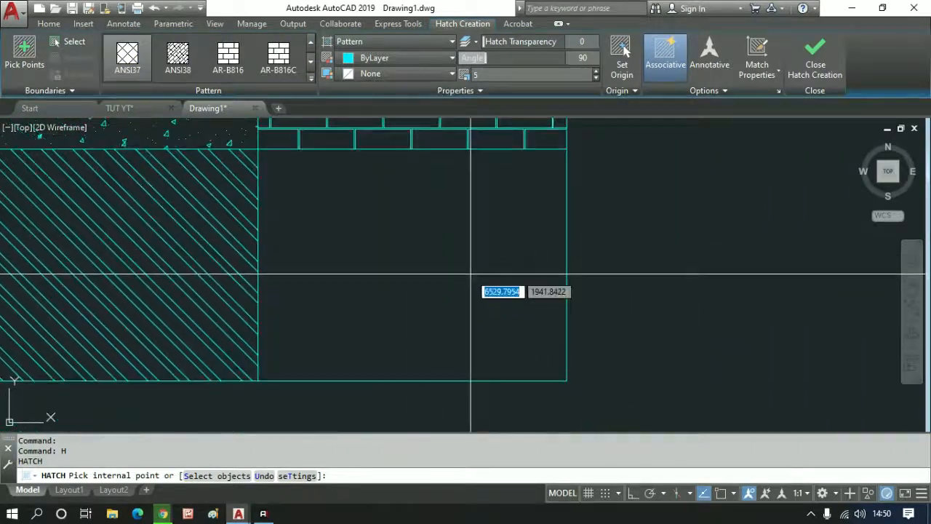
{"action": "left_click", "coordinate": [484, 281]}
{"action": "scroll", "coordinate": [483, 281], "scroll_direction": "down", "scroll_amount": 2}
{"action": "left_click", "coordinate": [499, 73]}
{"action": "type", "text": "20"}
{"action": "key", "text": "Return"}
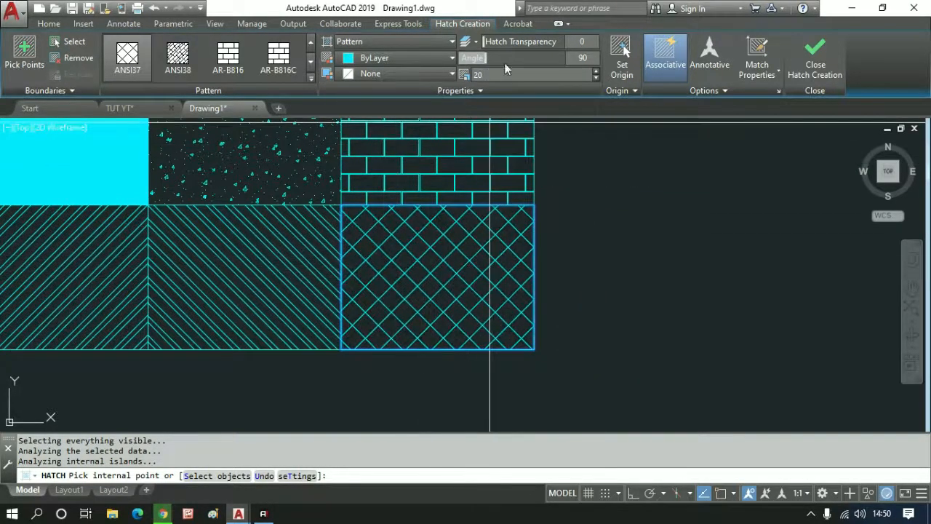
Try an angle of 0 on the lower-right cell's hatch, set it to 45 and finish the hatch
{"action": "left_click", "coordinate": [586, 58]}
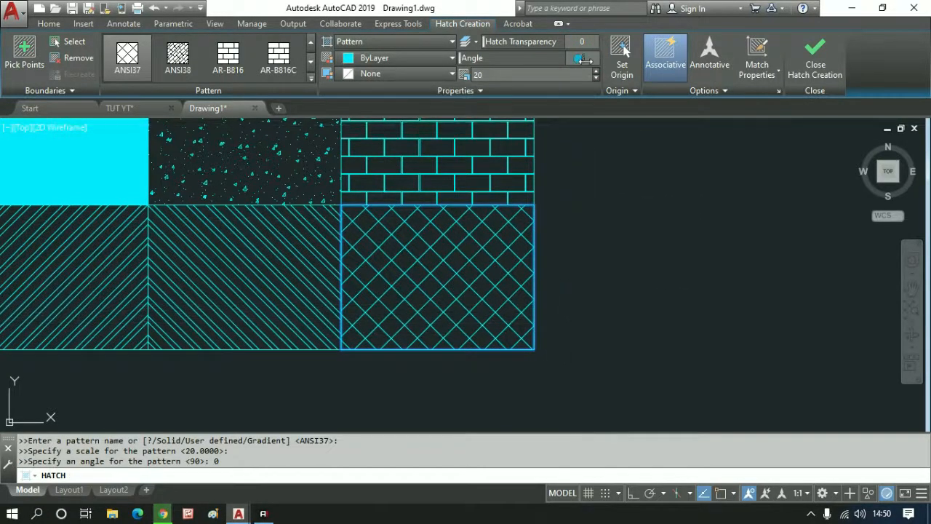
{"action": "left_click", "coordinate": [586, 57]}
{"action": "type", "text": "45"}
{"action": "key", "text": "Return"}
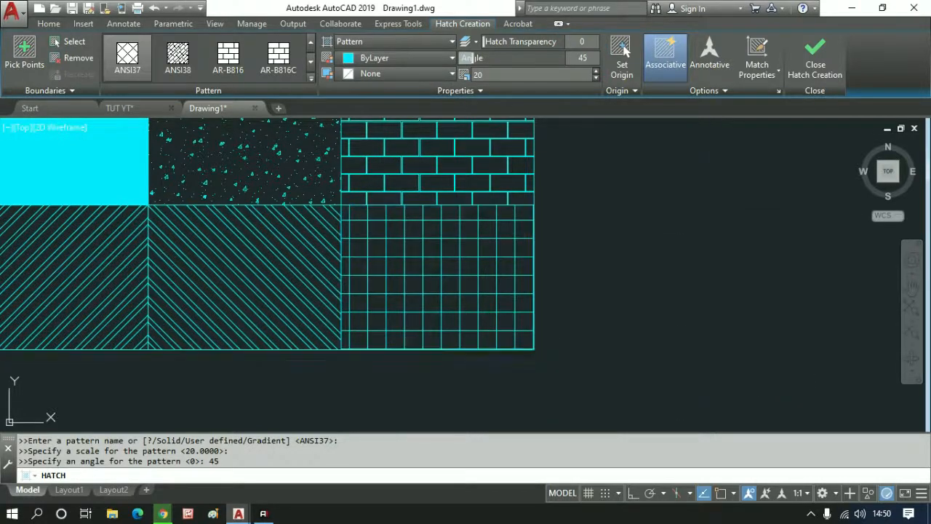
{"action": "key", "text": "Return"}
Examine how the square hatch lines meet the edges of the grid's lower-right cell
{"action": "middle_click_drag", "start_coordinate": [570, 386], "coordinate": [687, 389]}
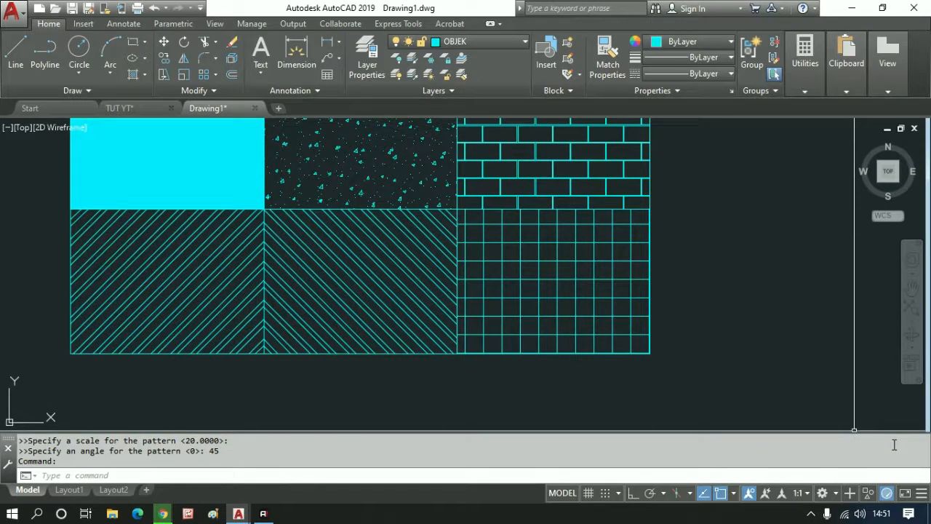
{"action": "scroll", "coordinate": [647, 347], "scroll_direction": "up", "scroll_amount": 2}
{"action": "middle_click_drag", "start_coordinate": [647, 348], "coordinate": [516, 415]}
{"action": "scroll", "coordinate": [267, 400], "scroll_direction": "up", "scroll_amount": 6}
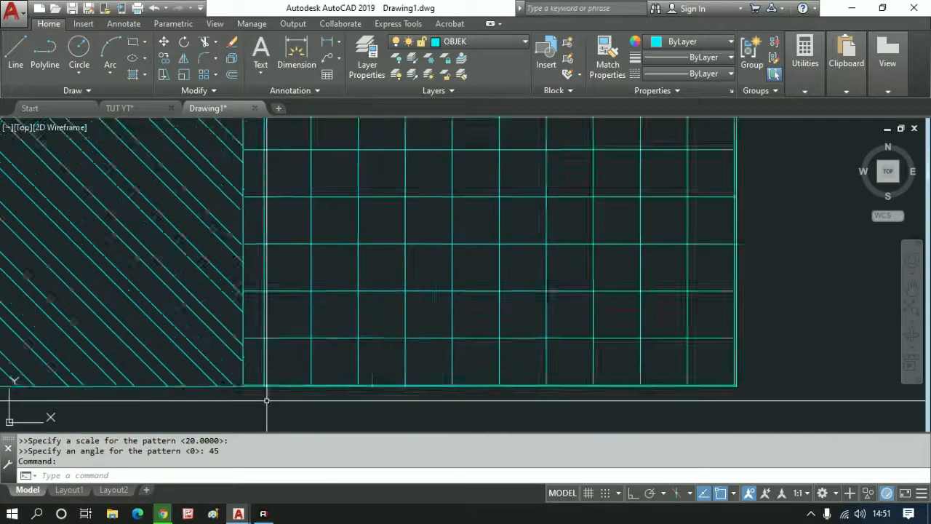
{"action": "scroll", "coordinate": [615, 353], "scroll_direction": "down", "scroll_amount": 3}
{"action": "scroll", "coordinate": [711, 358], "scroll_direction": "up", "scroll_amount": 2}
{"action": "scroll", "coordinate": [621, 241], "scroll_direction": "down", "scroll_amount": 5}
{"action": "scroll", "coordinate": [621, 241], "scroll_direction": "up", "scroll_amount": 5}
{"action": "scroll", "coordinate": [691, 231], "scroll_direction": "down", "scroll_amount": 3}
{"action": "scroll", "coordinate": [429, 252], "scroll_direction": "up", "scroll_amount": 2}
{"action": "scroll", "coordinate": [402, 222], "scroll_direction": "down", "scroll_amount": 3}
{"action": "scroll", "coordinate": [488, 308], "scroll_direction": "up", "scroll_amount": 2}
{"action": "scroll", "coordinate": [443, 349], "scroll_direction": "up", "scroll_amount": 1}
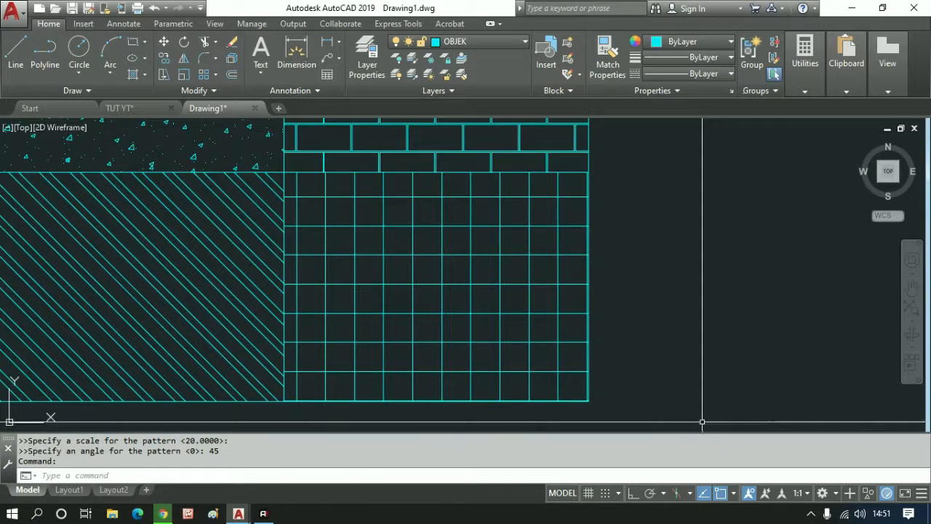
Open the Hatch Edit dialog for the lower-right cell's hatch and view the pattern palette without changing the pattern
{"action": "left_click", "coordinate": [567, 370]}
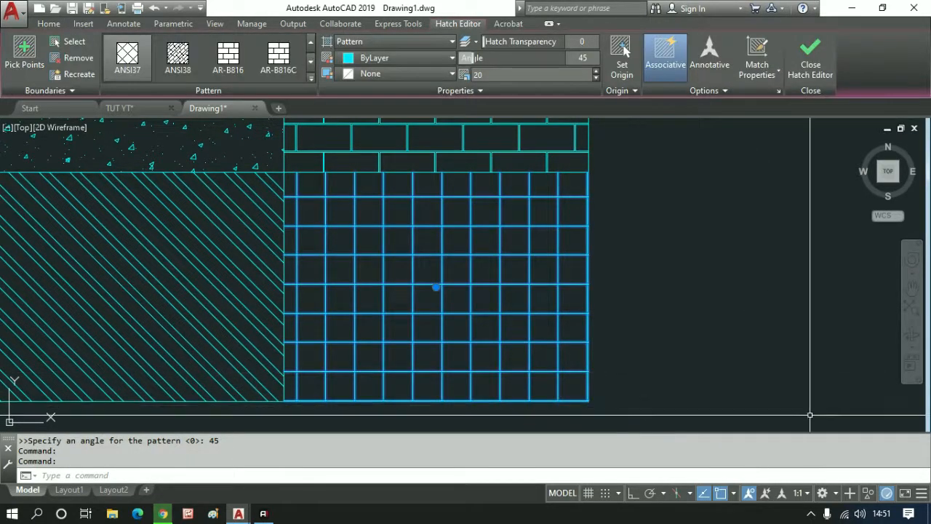
{"action": "left_click", "coordinate": [779, 92]}
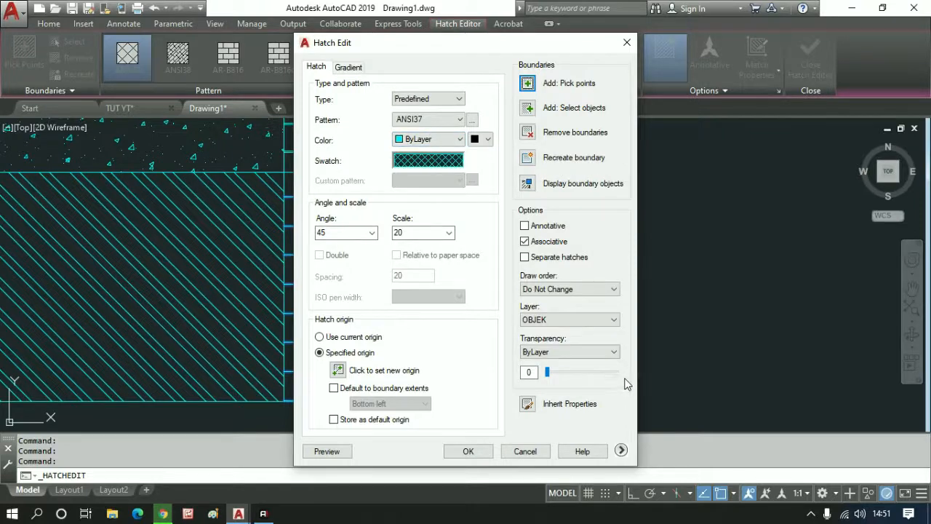
{"action": "mouse_move", "coordinate": [434, 46]}
{"action": "left_mouse_down"}
{"action": "mouse_move", "coordinate": [594, 29]}
{"action": "mouse_move", "coordinate": [625, 50]}
{"action": "left_mouse_up"}
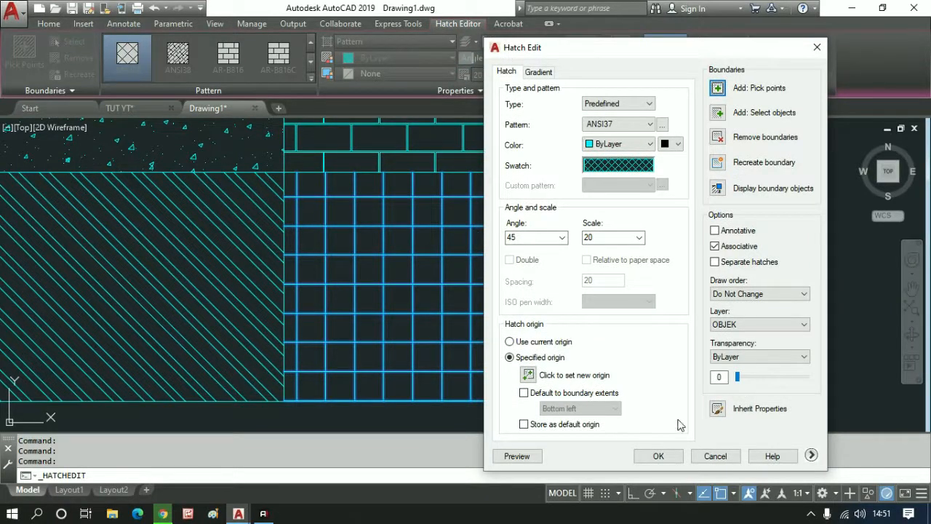
{"action": "left_click", "coordinate": [635, 172]}
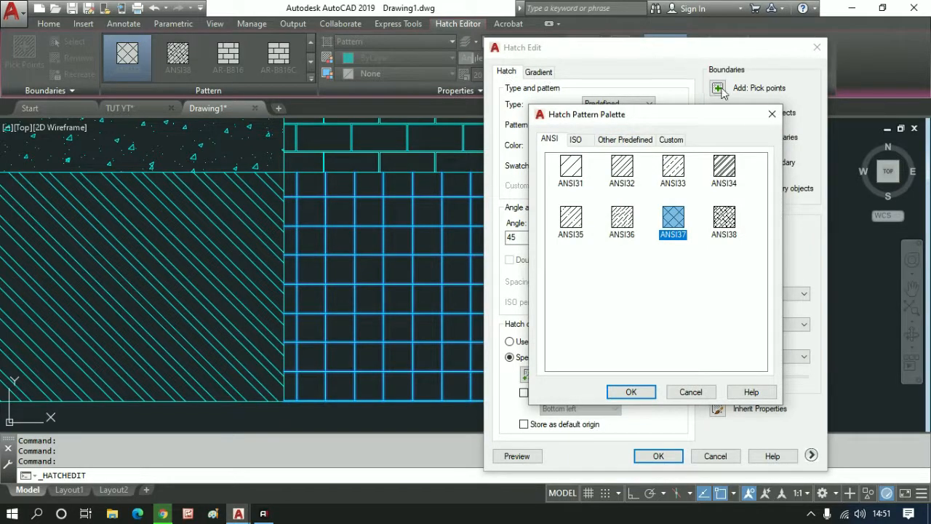
{"action": "left_click", "coordinate": [770, 116]}
{"action": "left_click_drag", "start_coordinate": [618, 47], "coordinate": [805, 129]}
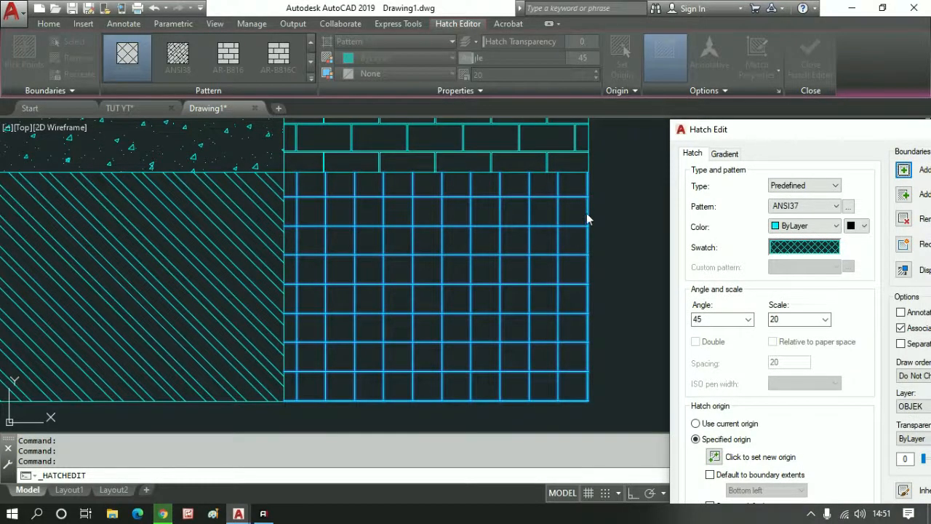
{"action": "mouse_move", "coordinate": [835, 143]}
{"action": "left_mouse_down"}
{"action": "mouse_move", "coordinate": [736, 112]}
{"action": "mouse_move", "coordinate": [703, 72]}
{"action": "left_mouse_up"}
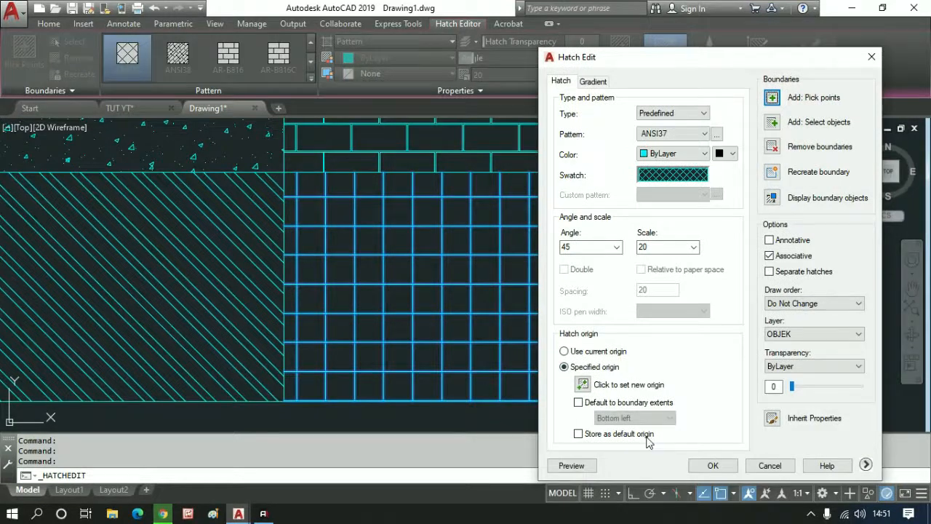
Set the lower-right cell's hatch origin to the center of its boundary extents, preview and accept it, and finish editing the hatch
{"action": "left_click", "coordinate": [597, 404]}
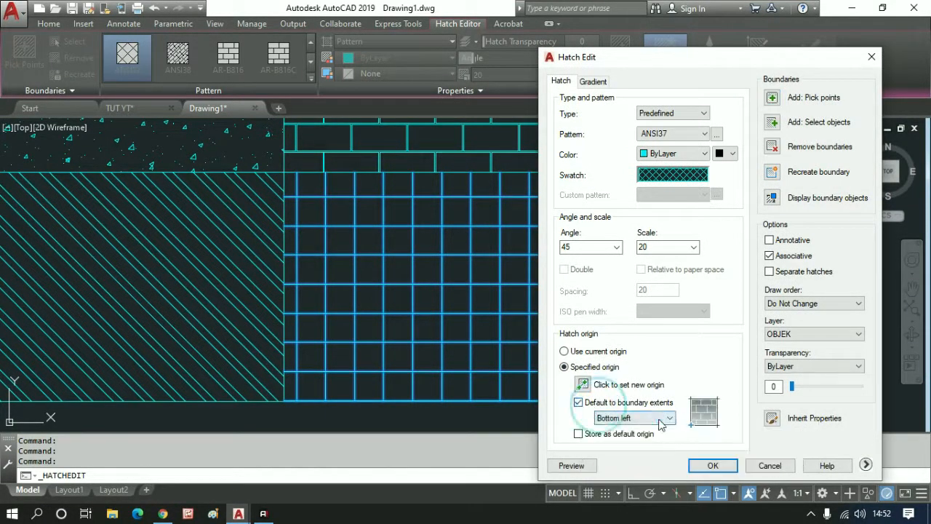
{"action": "left_click", "coordinate": [661, 422]}
{"action": "left_click", "coordinate": [630, 467]}
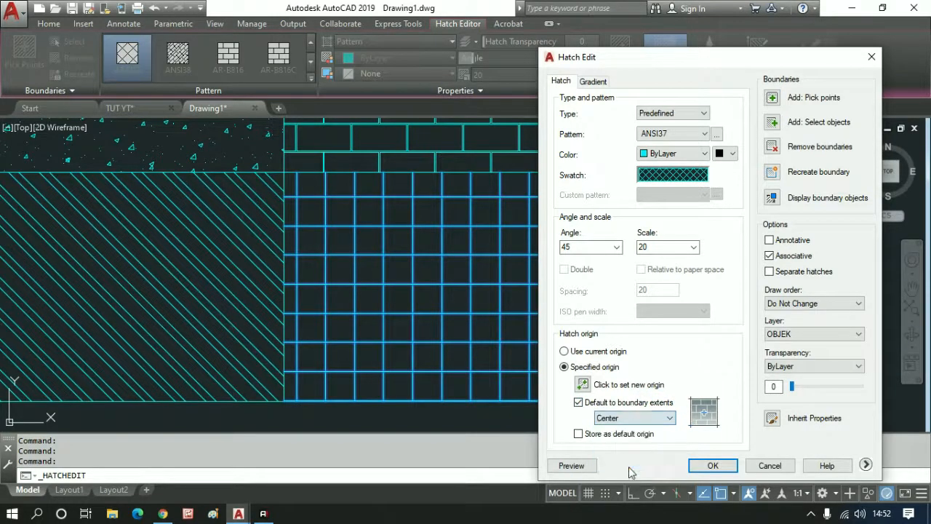
{"action": "left_click", "coordinate": [583, 467]}
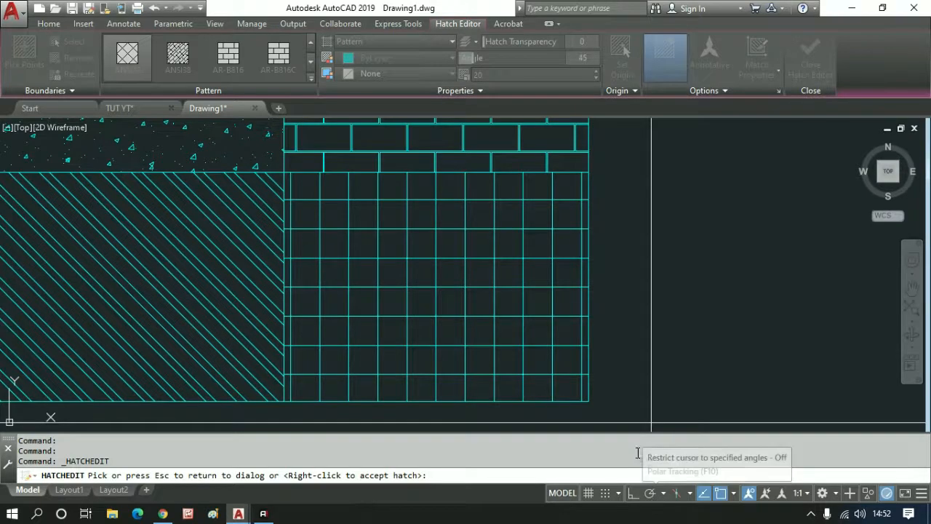
{"action": "right_click", "coordinate": [592, 272]}
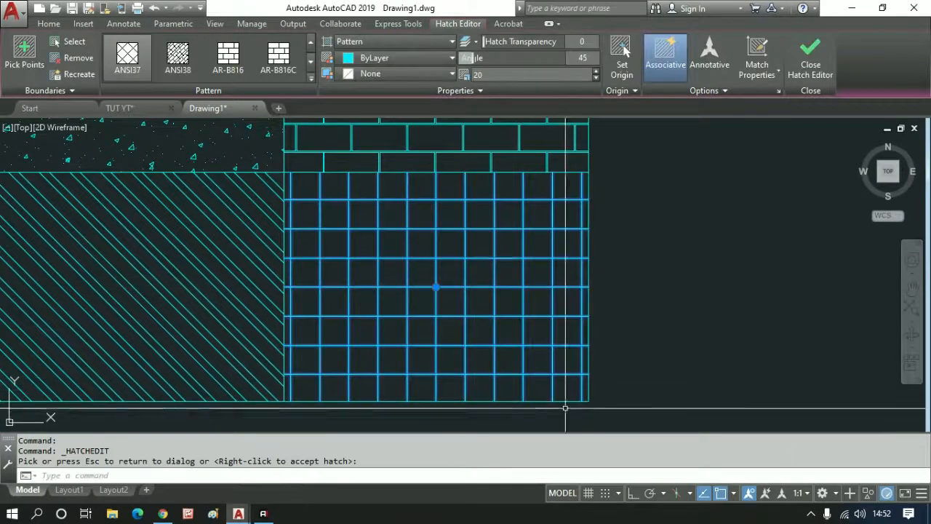
{"action": "scroll", "coordinate": [554, 266], "scroll_direction": "down", "scroll_amount": 4}
{"action": "middle_click_drag", "start_coordinate": [852, 208], "coordinate": [859, 249]}
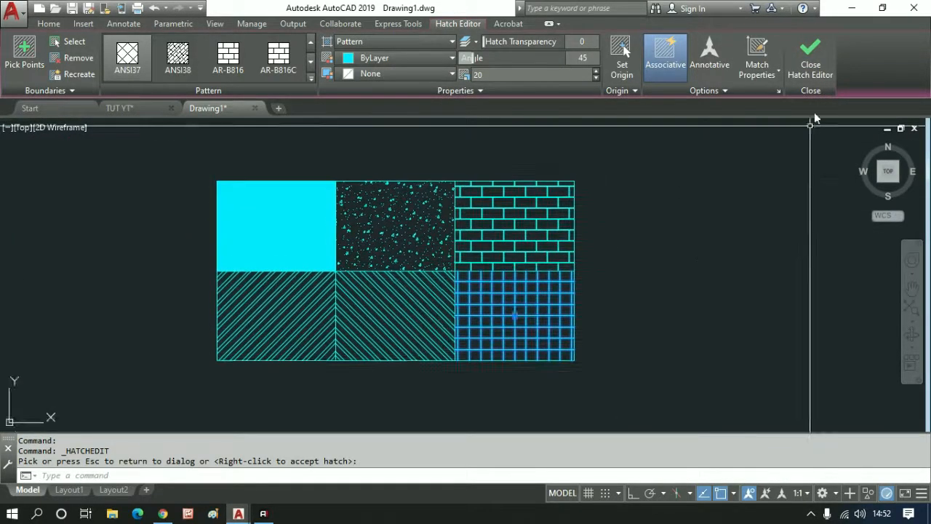
{"action": "left_click", "coordinate": [815, 73]}
{"action": "mouse_move", "coordinate": [590, 336]}
{"action": "middle_mouse_down"}
{"action": "mouse_move", "coordinate": [686, 333]}
{"action": "mouse_move", "coordinate": [701, 349]}
{"action": "middle_mouse_up"}
{"action": "scroll", "coordinate": [700, 301], "scroll_direction": "up", "scroll_amount": 3}
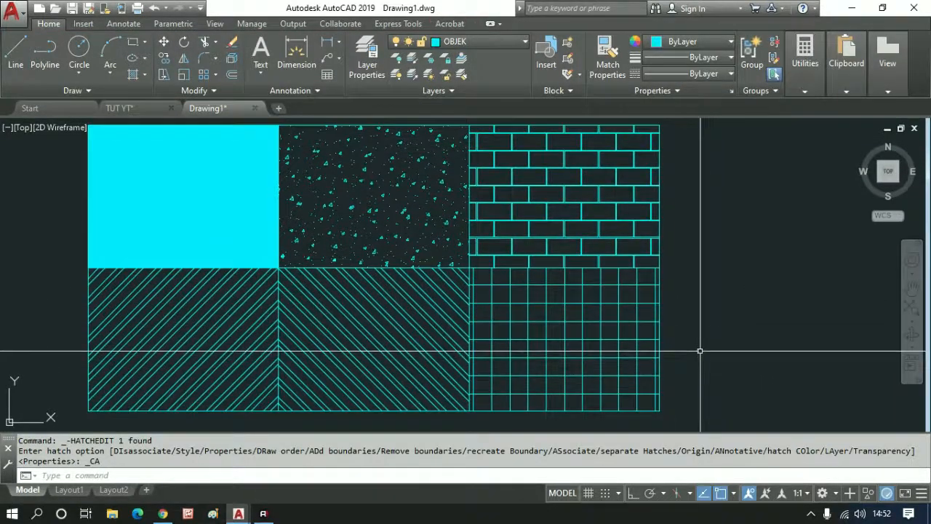
{"action": "scroll", "coordinate": [735, 329], "scroll_direction": "down", "scroll_amount": 4}
{"action": "scroll", "coordinate": [715, 326], "scroll_direction": "up", "scroll_amount": 4}
{"action": "mouse_move", "coordinate": [715, 327]}
{"action": "middle_mouse_down"}
{"action": "mouse_move", "coordinate": [705, 335]}
{"action": "mouse_move", "coordinate": [732, 357]}
{"action": "middle_mouse_up"}
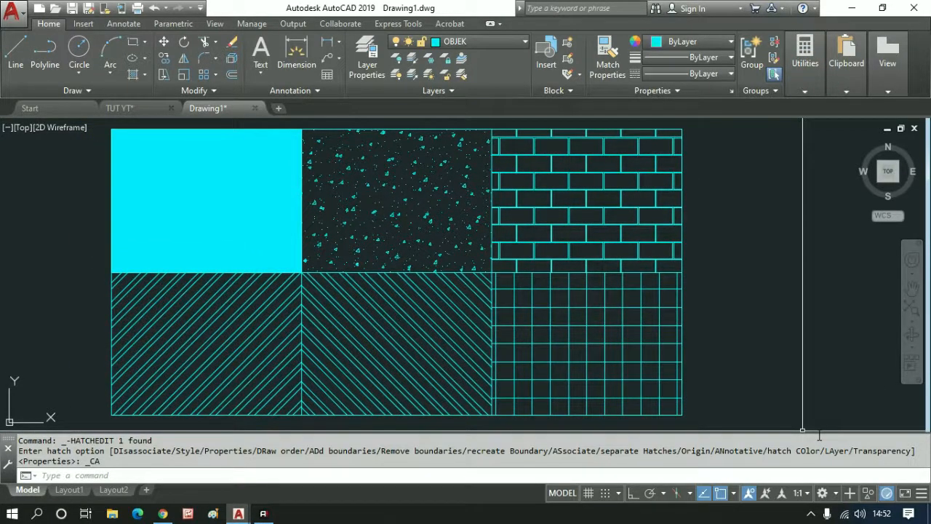
Copy the concrete hatch from the grid's upper-middle cell into the empty space to the right of the grid
{"action": "type", "text": "CO"}
{"action": "key", "text": "space"}
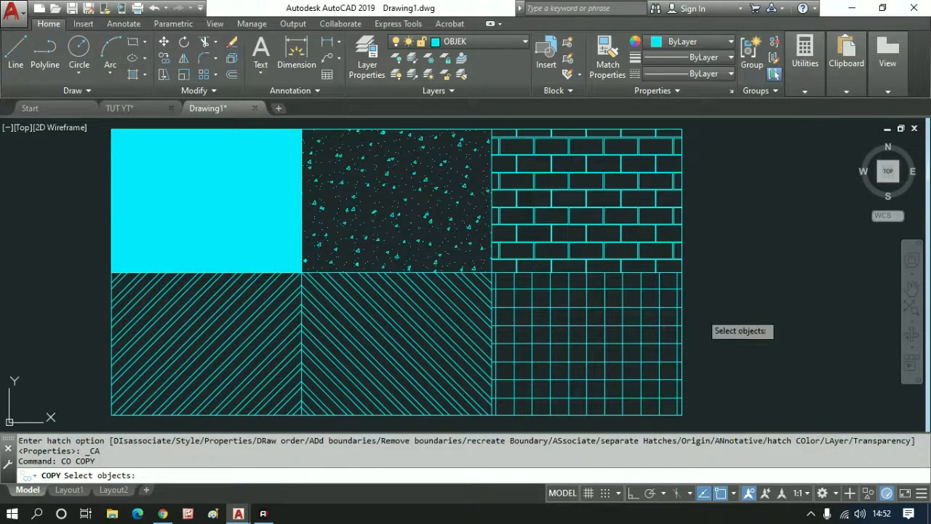
{"action": "left_click", "coordinate": [450, 218]}
{"action": "key", "text": "space"}
{"action": "left_click", "coordinate": [398, 230]}
{"action": "scroll", "coordinate": [398, 230], "scroll_direction": "down", "scroll_amount": 4}
{"action": "left_click", "coordinate": [610, 241]}
{"action": "key", "text": "Escape"}
{"action": "scroll", "coordinate": [616, 225], "scroll_direction": "up", "scroll_amount": 2}
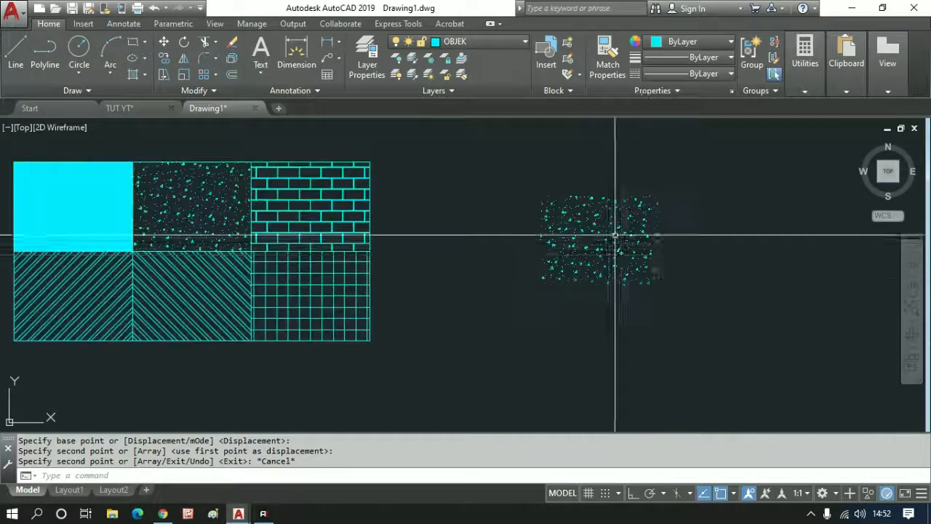
Draw a rectangle inside the copied concrete hatch, smaller than the hatch area
{"action": "scroll", "coordinate": [601, 252], "scroll_direction": "up", "scroll_amount": 3}
{"action": "type", "text": "REC"}
{"action": "key", "text": "space"}
{"action": "left_click", "coordinate": [574, 223]}
{"action": "left_click", "coordinate": [696, 333]}
{"action": "key", "text": "Escape"}
Trim away the copied concrete hatch outside the rectangle, using the rectangle as the cutting edge
{"action": "middle_click_drag", "start_coordinate": [697, 332], "coordinate": [673, 240]}
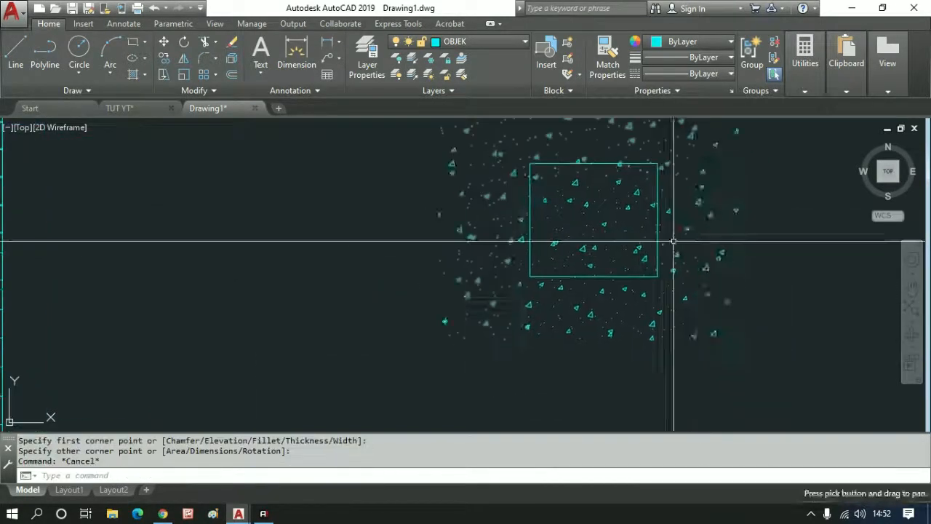
{"action": "type", "text": "TR"}
{"action": "key", "text": "space"}
{"action": "left_click", "coordinate": [657, 275]}
{"action": "key", "text": "space"}
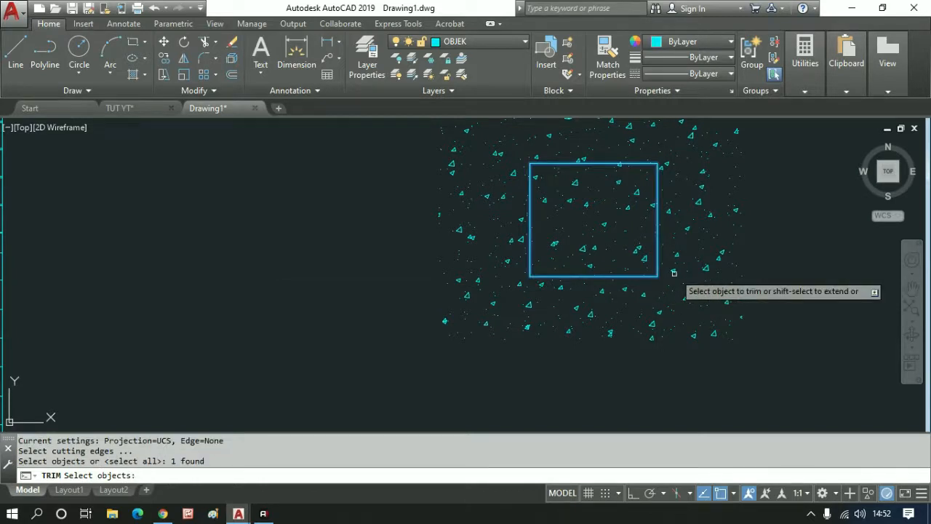
{"action": "scroll", "coordinate": [673, 272], "scroll_direction": "down", "scroll_amount": 2}
{"action": "left_click", "coordinate": [678, 268]}
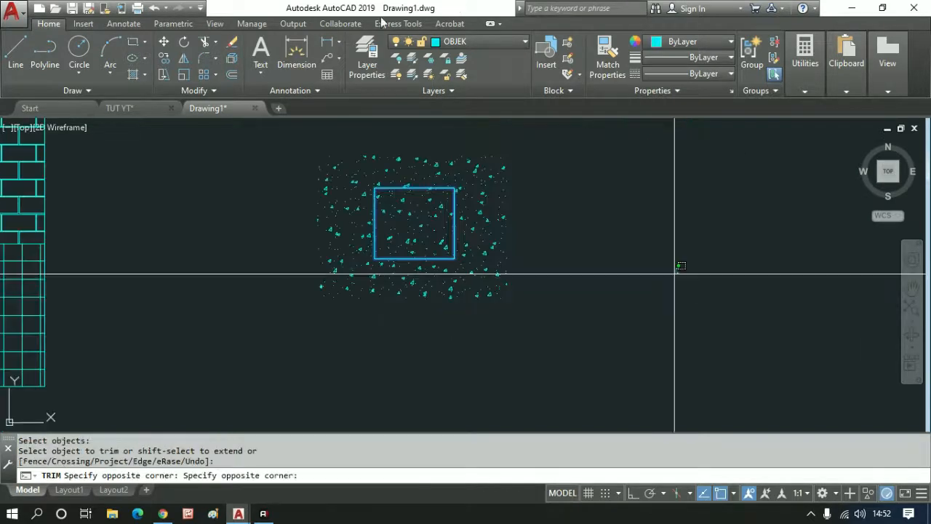
{"action": "left_click", "coordinate": [493, 235]}
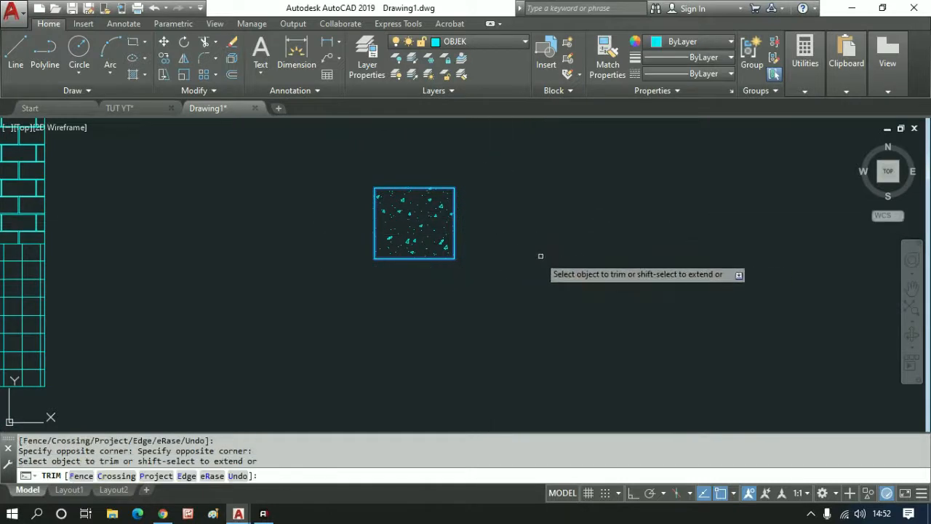
{"action": "middle_click_drag", "start_coordinate": [547, 260], "coordinate": [607, 274]}
{"action": "scroll", "coordinate": [518, 235], "scroll_direction": "down", "scroll_amount": 2}
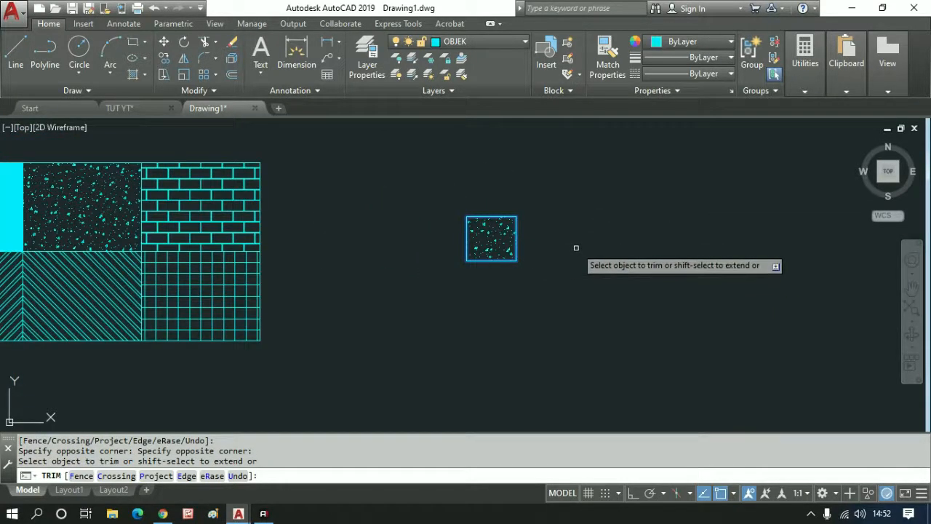
{"action": "scroll", "coordinate": [561, 247], "scroll_direction": "up", "scroll_amount": 1}
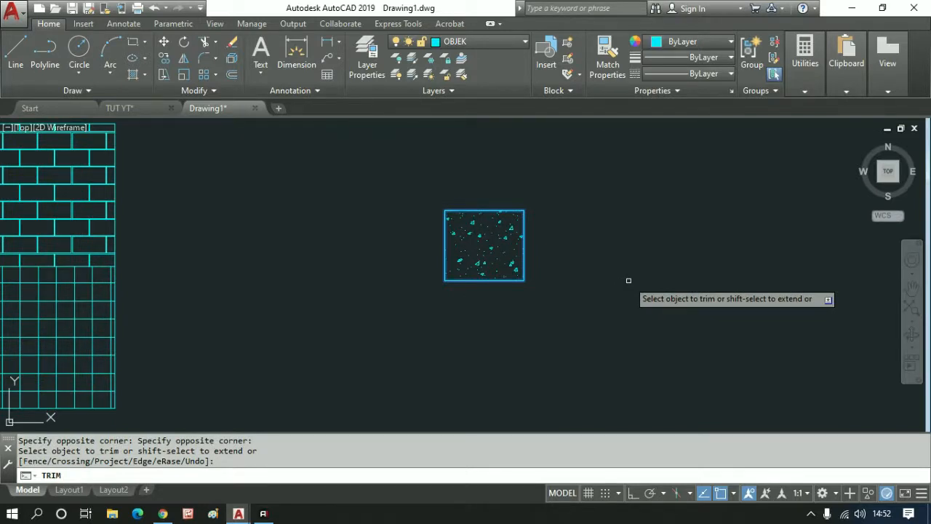
Finish trimming and select the trimmed concrete hatch to check that it is still an editable hatch, leaving it unchanged
{"action": "key", "text": "Escape"}
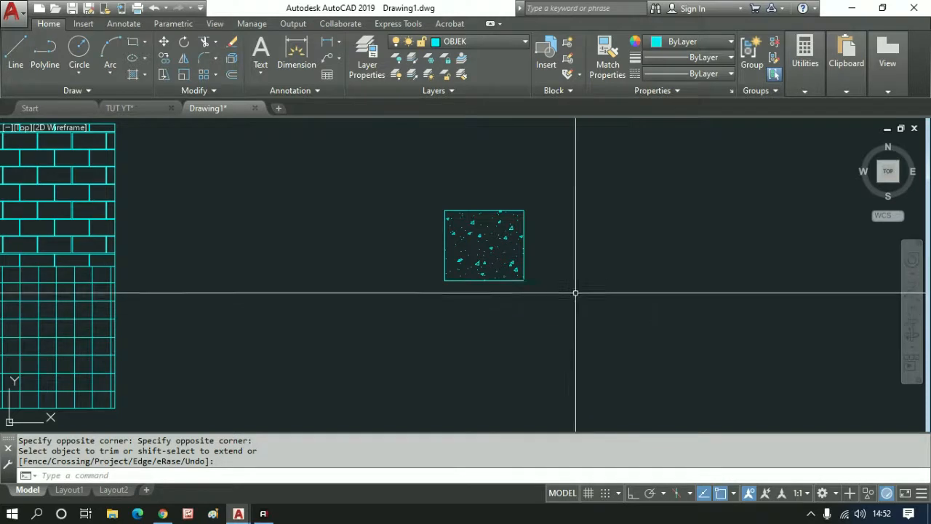
{"action": "key", "text": "Return"}
{"action": "left_click", "coordinate": [490, 245]}
{"action": "key", "text": "Escape"}
{"action": "key", "text": "Escape"}
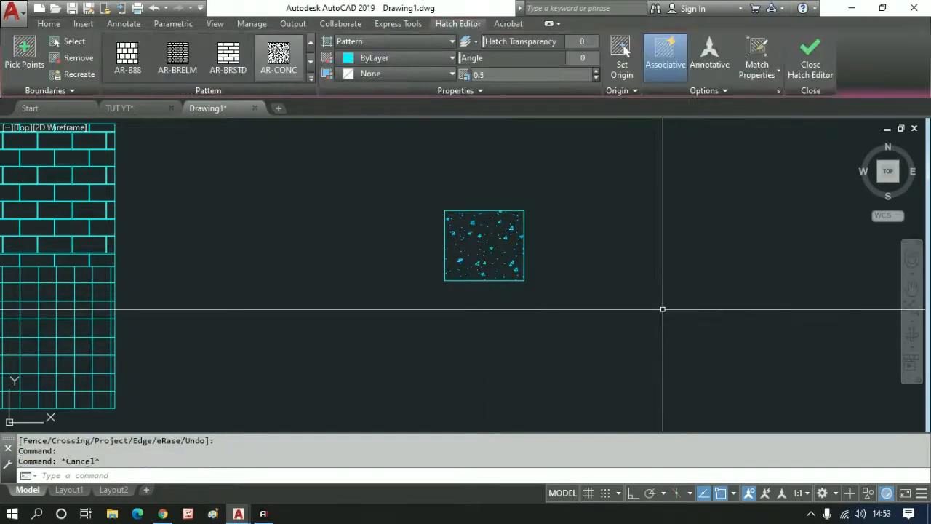
Copy the concrete hatch from the grid's upper-middle cell to the empty space right of the small hatched rectangle
{"action": "type", "text": "CO"}
{"action": "key", "text": "Return"}
{"action": "scroll", "coordinate": [542, 298], "scroll_direction": "down", "scroll_amount": 2}
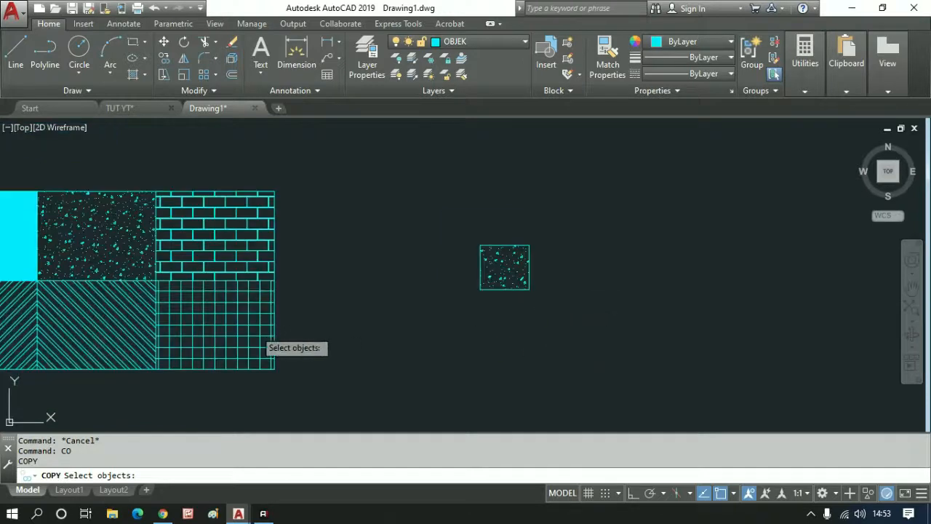
{"action": "key", "text": "Escape"}
{"action": "key", "text": "Return"}
{"action": "left_click", "coordinate": [141, 260]}
{"action": "key", "text": "Return"}
{"action": "left_click", "coordinate": [35, 253]}
{"action": "left_click", "coordinate": [619, 315]}
{"action": "key", "text": "Escape"}
Copy the small rectangle's outline into the middle of the newly copied concrete hatch
{"action": "type", "text": "C"}
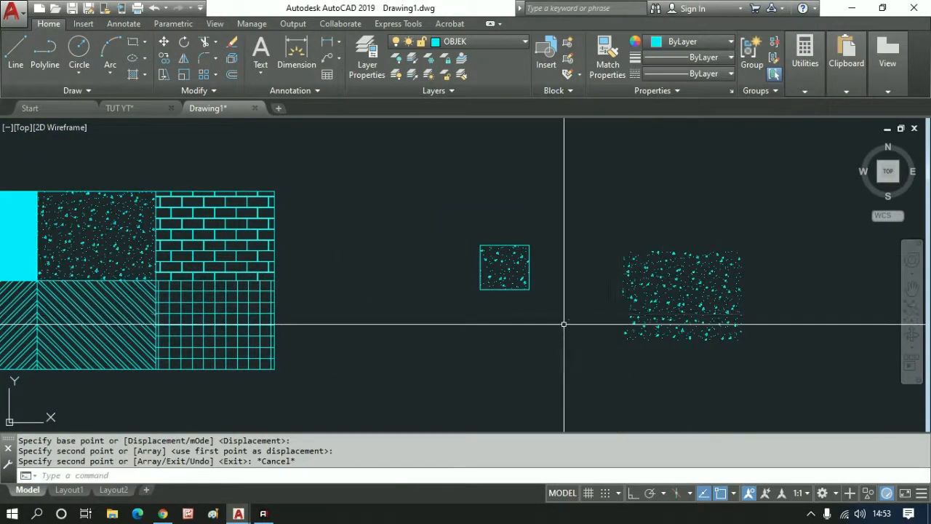
{"action": "type", "text": "CO"}
{"action": "key", "text": "Return"}
{"action": "key", "text": "Return"}
{"action": "left_click", "coordinate": [527, 289]}
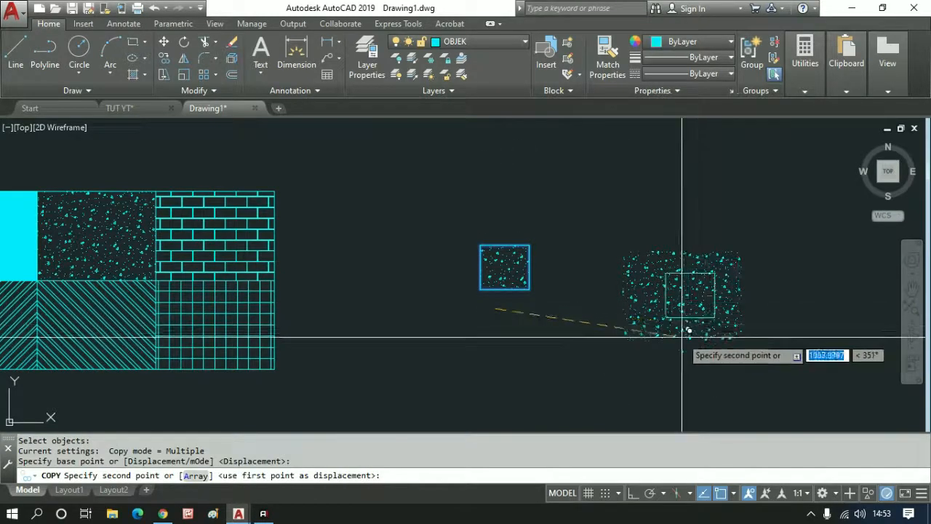
{"action": "left_click", "coordinate": [714, 319]}
{"action": "key", "text": "Escape"}
Explode the copied concrete hatch around the second rectangle into separate objects
{"action": "scroll", "coordinate": [502, 269], "scroll_direction": "up", "scroll_amount": 2}
{"action": "scroll", "coordinate": [544, 227], "scroll_direction": "up", "scroll_amount": 4}
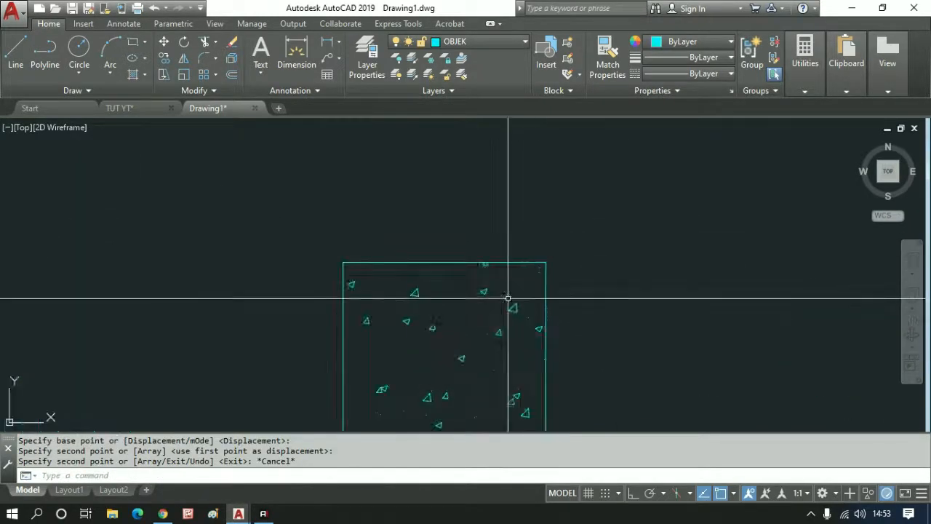
{"action": "left_click", "coordinate": [512, 306]}
{"action": "scroll", "coordinate": [401, 201], "scroll_direction": "down", "scroll_amount": 4}
{"action": "key", "text": "Escape"}
{"action": "middle_click_drag", "start_coordinate": [726, 371], "coordinate": [658, 347]}
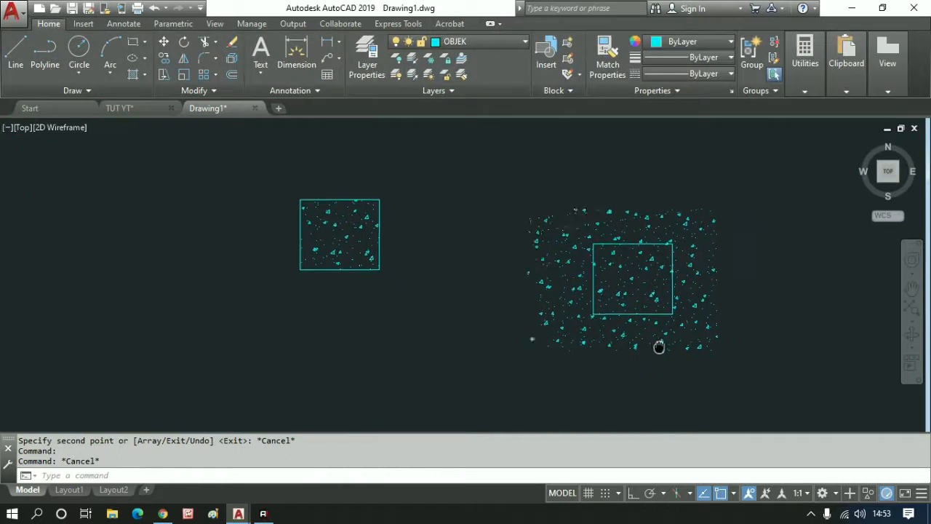
{"action": "type", "text": "x"}
{"action": "key", "text": "Return"}
{"action": "left_click", "coordinate": [700, 351]}
{"action": "key", "text": "Return"}
Delete the loose hatch pieces at the lower-right corner and beside the right edge of the exploded hatch's rectangle
{"action": "left_click_drag", "start_coordinate": [721, 353], "coordinate": [687, 328]}
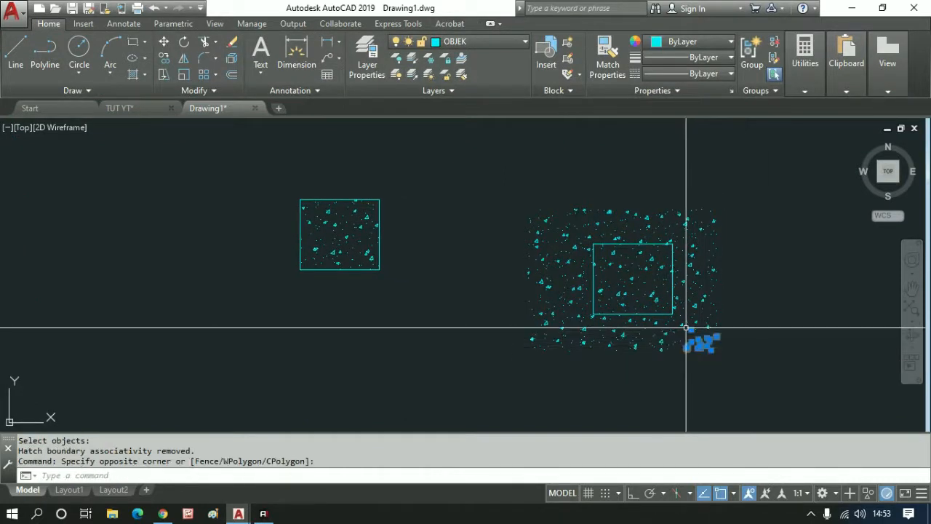
{"action": "key", "text": "Delete"}
{"action": "scroll", "coordinate": [737, 355], "scroll_direction": "up", "scroll_amount": 4}
{"action": "left_click", "coordinate": [735, 360]}
{"action": "left_click", "coordinate": [614, 168]}
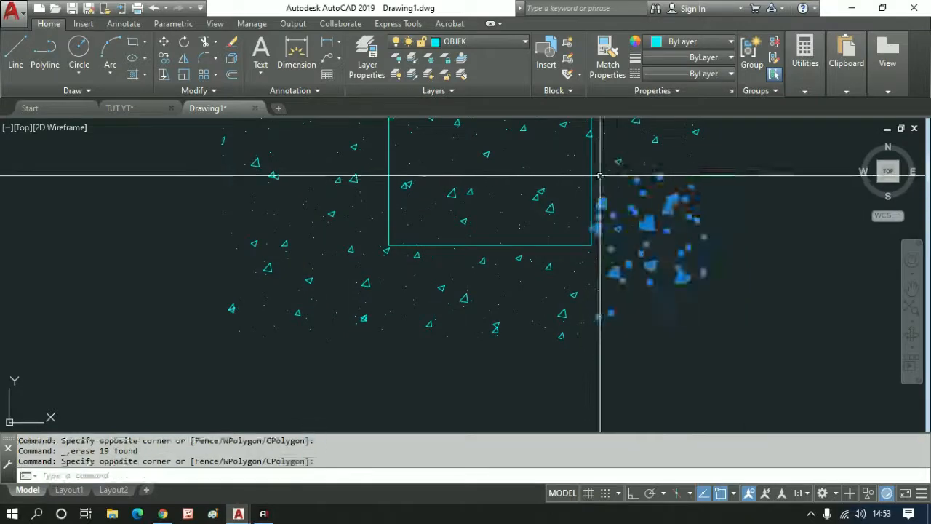
{"action": "key", "text": "Delete"}
{"action": "scroll", "coordinate": [669, 270], "scroll_direction": "down", "scroll_amount": 4}
{"action": "middle_click_drag", "start_coordinate": [698, 308], "coordinate": [729, 226]}
{"action": "scroll", "coordinate": [687, 297], "scroll_direction": "down", "scroll_amount": 4}
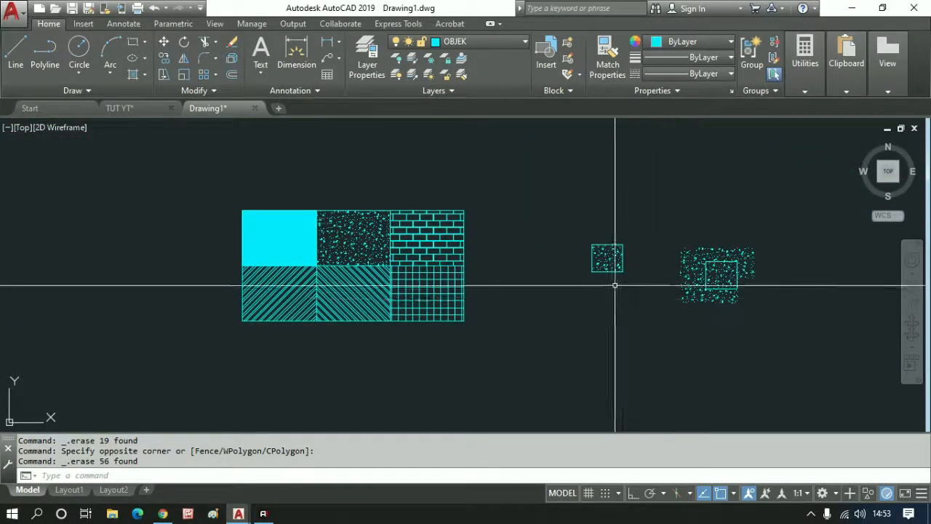
Erase the whole exploded concrete hatch together with the rectangle inside it
{"action": "scroll", "coordinate": [607, 255], "scroll_direction": "up", "scroll_amount": 2}
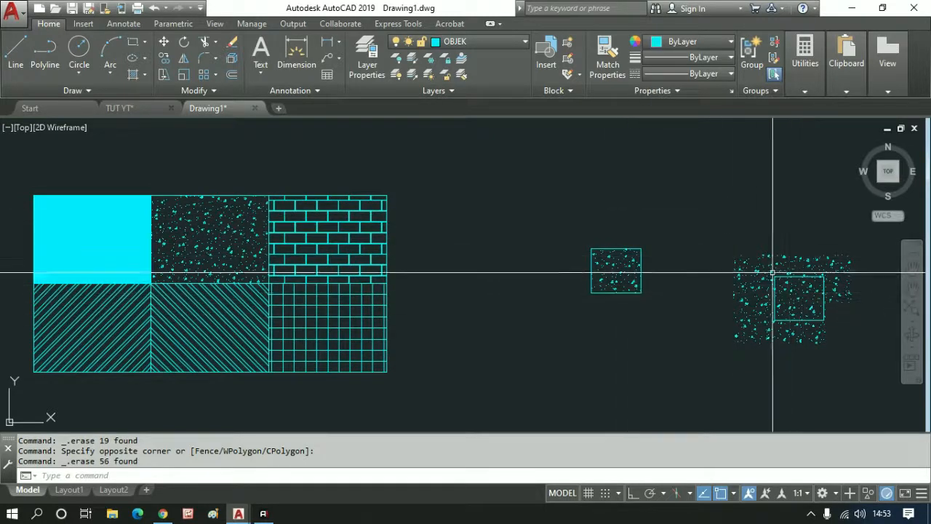
{"action": "type", "text": "e"}
{"action": "key", "text": "Return"}
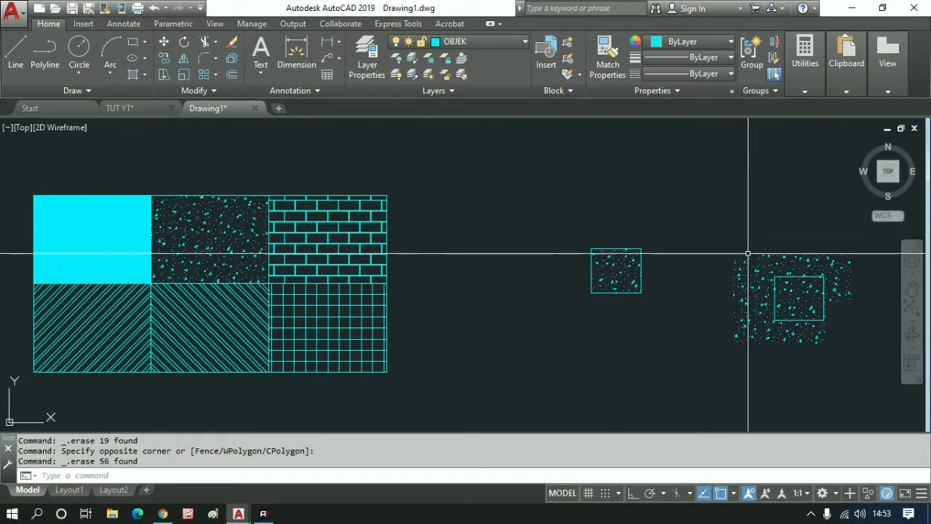
{"action": "left_click", "coordinate": [728, 231]}
{"action": "left_click", "coordinate": [869, 385]}
Copy the outline of the small concrete-filled rectangle, without its hatch, into the empty space to its right
{"action": "type", "text": "c"}
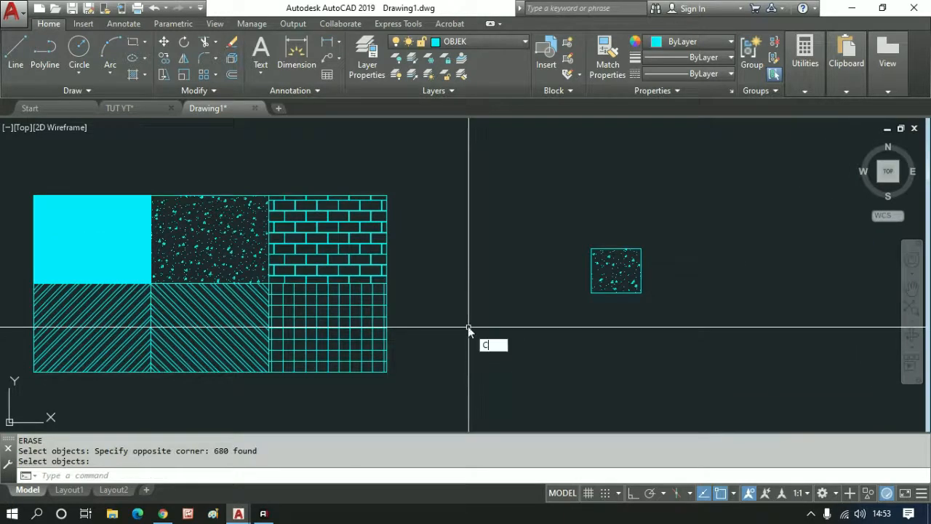
{"action": "left_click", "coordinate": [604, 247]}
{"action": "key", "text": "Return"}
{"action": "left_click", "coordinate": [622, 280]}
{"action": "left_click", "coordinate": [760, 280]}
{"action": "key", "text": "Escape"}
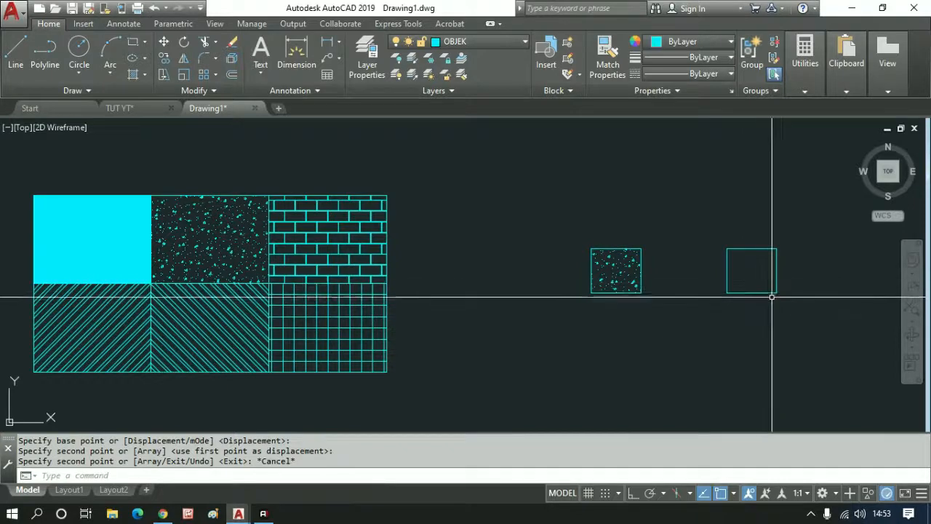
Hatch the empty copied rectangle with the ANSI37 pattern at an angle of 45
{"action": "type", "text": "h"}
{"action": "key", "text": "Return"}
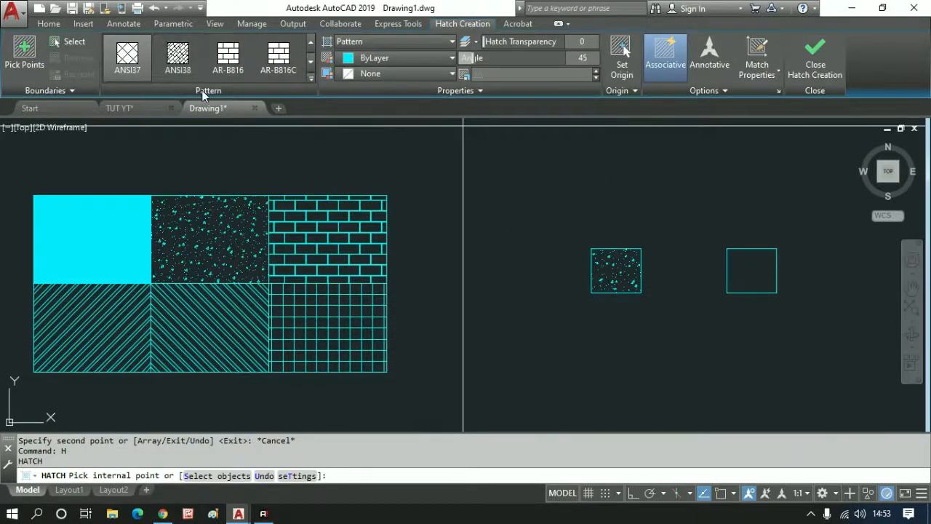
{"action": "left_click", "coordinate": [767, 277]}
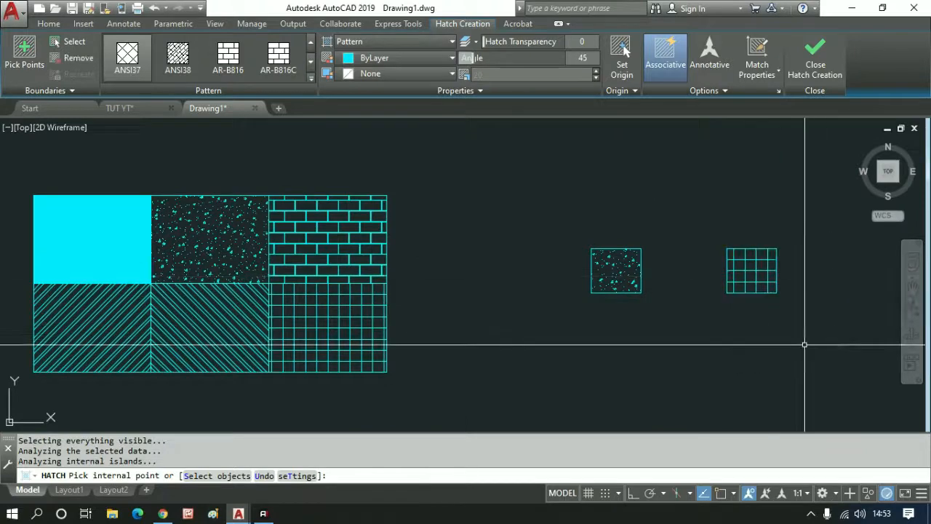
{"action": "key", "text": "Return"}
{"action": "middle_click_drag", "start_coordinate": [763, 289], "coordinate": [643, 280]}
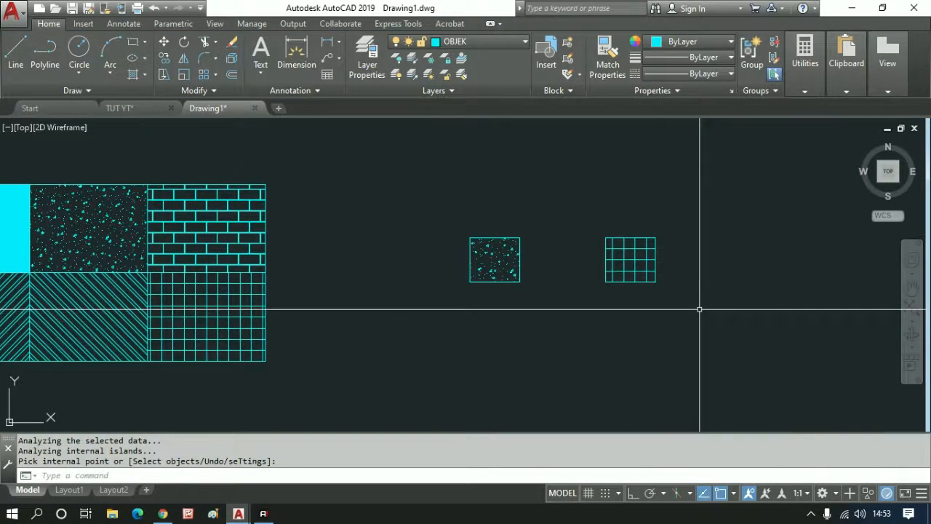
Match the ANSI37 hatch in the right small rectangle to the concrete hatch in the left small rectangle
{"action": "scroll", "coordinate": [707, 310], "scroll_direction": "up", "scroll_amount": 2}
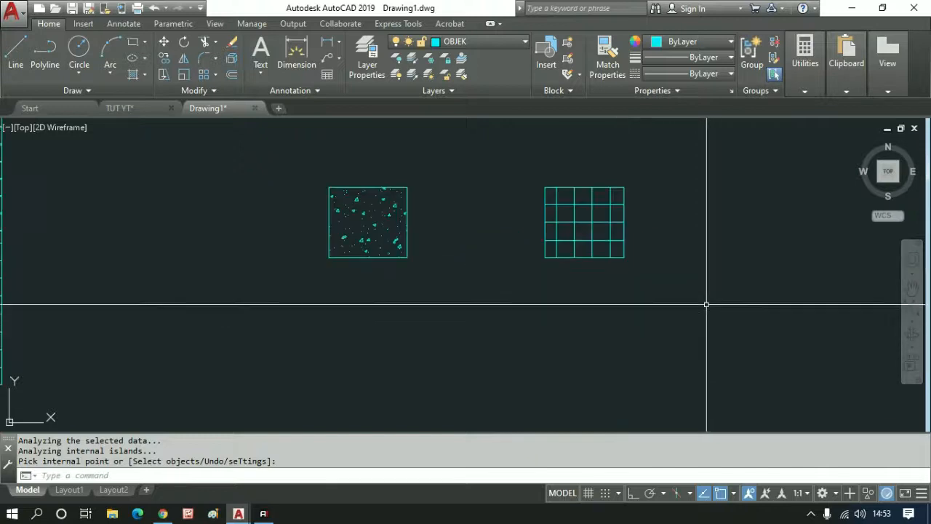
{"action": "middle_click_drag", "start_coordinate": [706, 310], "coordinate": [718, 336]}
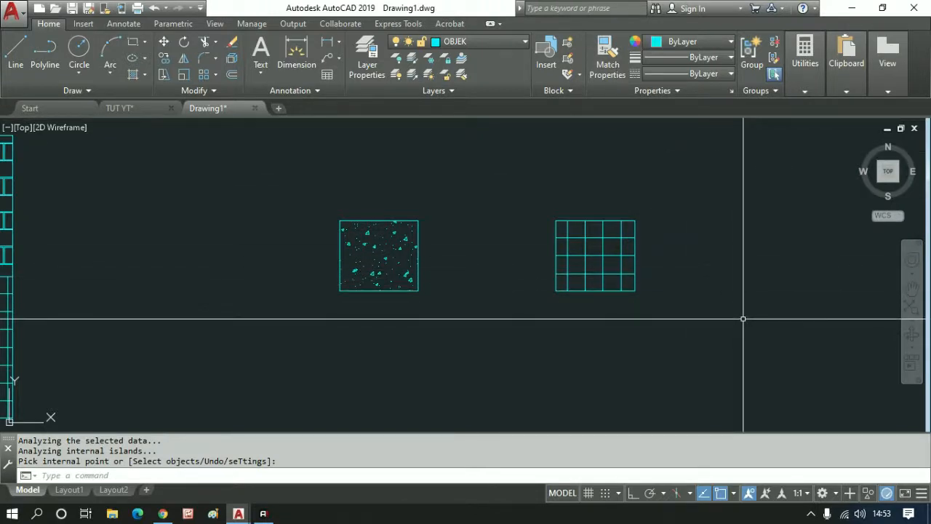
{"action": "middle_click_drag", "start_coordinate": [744, 262], "coordinate": [697, 287]}
{"action": "scroll", "coordinate": [697, 286], "scroll_direction": "up", "scroll_amount": 2}
{"action": "middle_click_drag", "start_coordinate": [536, 291], "coordinate": [640, 294]}
{"action": "middle_click_drag", "start_coordinate": [644, 329], "coordinate": [707, 312]}
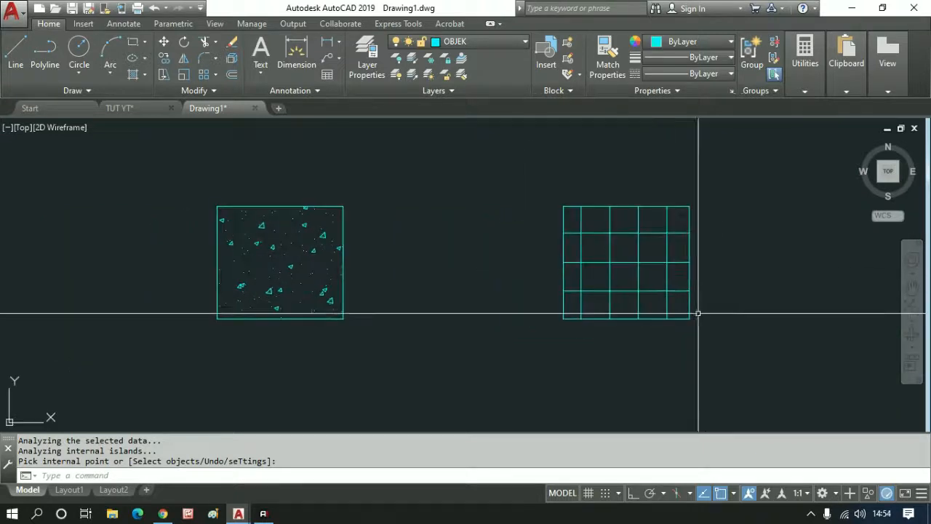
{"action": "type", "text": "MA"}
{"action": "key", "text": "Return"}
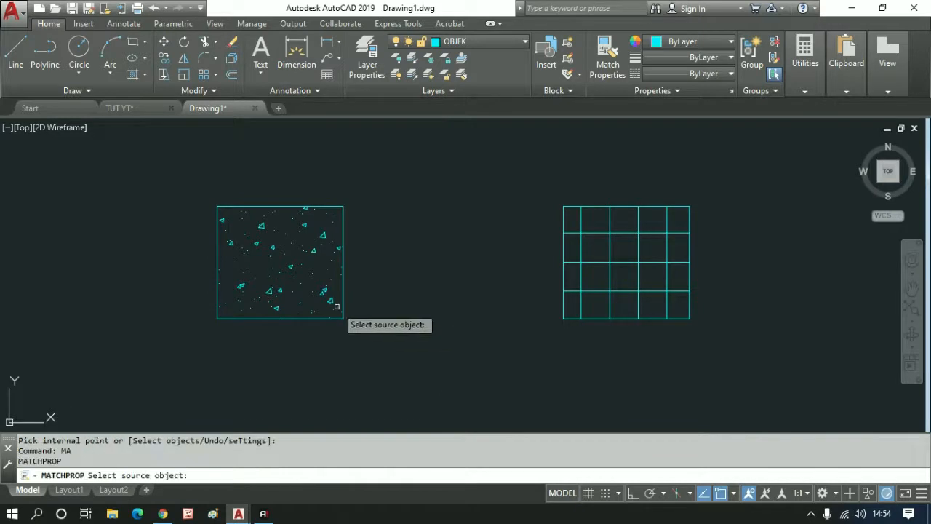
{"action": "left_click", "coordinate": [329, 298]}
{"action": "left_click", "coordinate": [651, 289]}
{"action": "key", "text": "Return"}
{"action": "scroll", "coordinate": [724, 350], "scroll_direction": "down", "scroll_amount": 5}
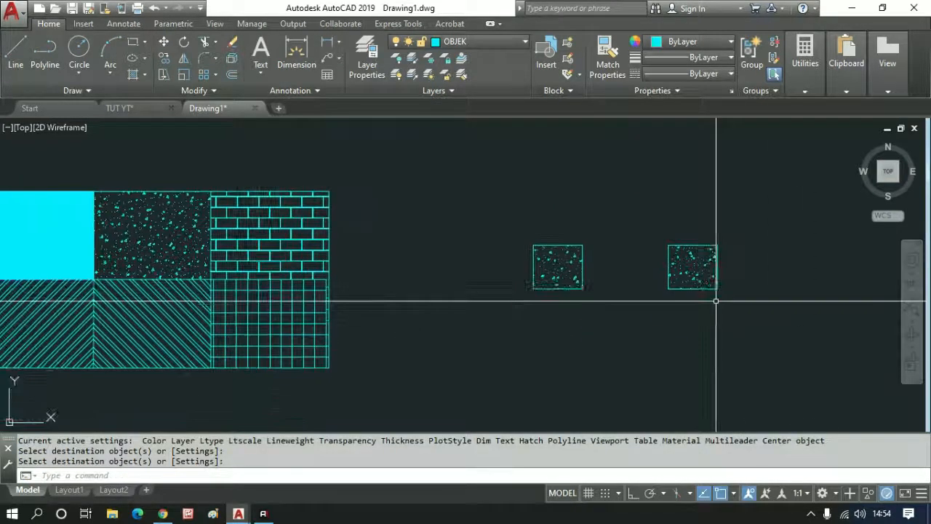
Change the hatch color of the grid's lower-middle diagonal cell to green
{"action": "mouse_move", "coordinate": [365, 364]}
{"action": "middle_mouse_down"}
{"action": "mouse_move", "coordinate": [478, 356]}
{"action": "mouse_move", "coordinate": [491, 363]}
{"action": "middle_mouse_up"}
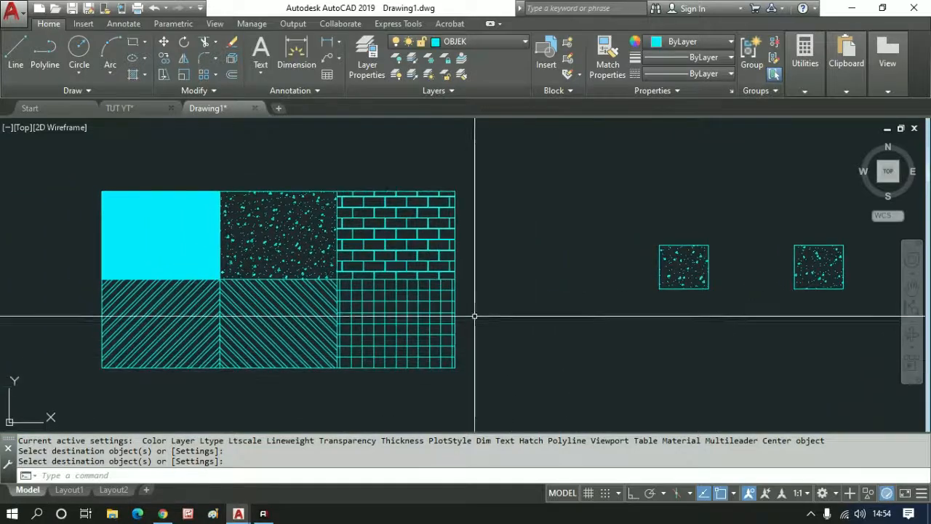
{"action": "middle_click_drag", "start_coordinate": [568, 313], "coordinate": [507, 328]}
{"action": "left_click", "coordinate": [218, 307]}
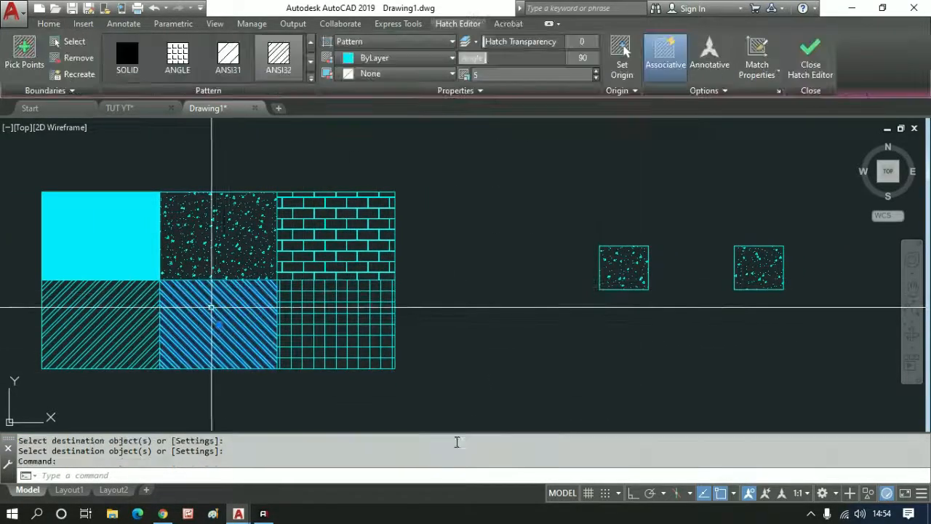
{"action": "left_click", "coordinate": [422, 59]}
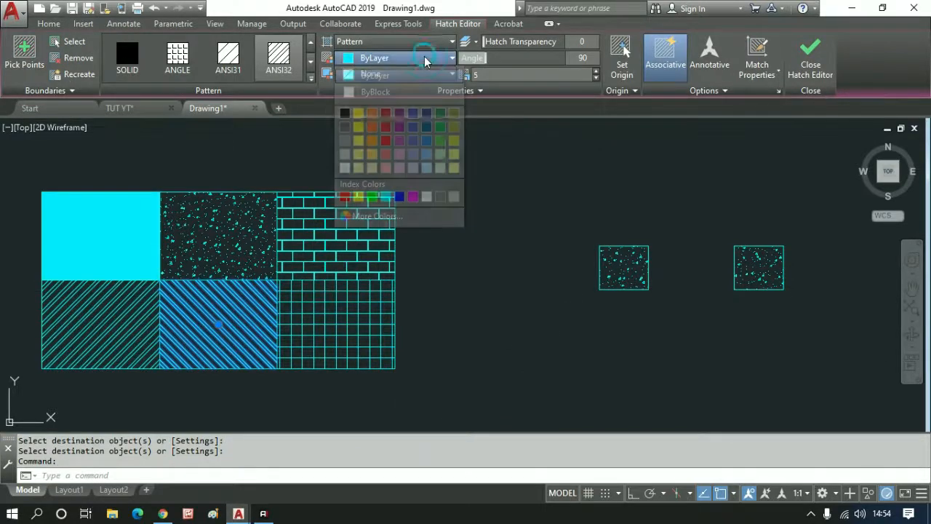
{"action": "left_click", "coordinate": [372, 196]}
{"action": "key", "text": "Escape"}
{"action": "middle_click_drag", "start_coordinate": [471, 360], "coordinate": [539, 369]}
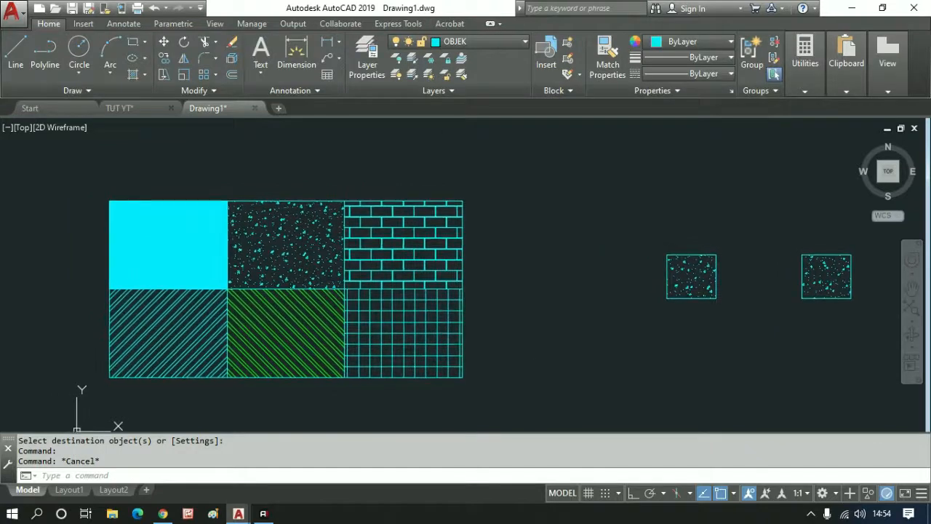
Change the hatch color of the grid's upper-middle concrete cell to pale yellow
{"action": "left_click", "coordinate": [314, 238]}
{"action": "left_click", "coordinate": [402, 58]}
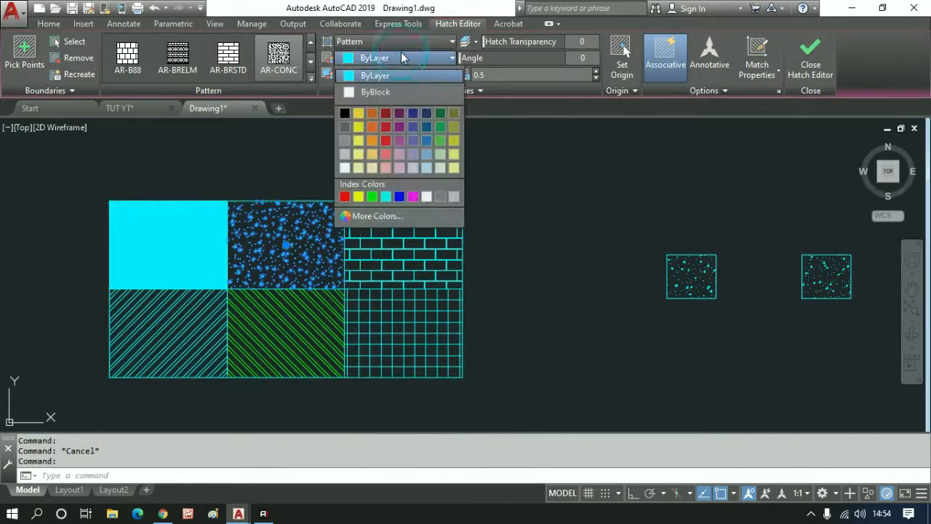
{"action": "left_click", "coordinate": [455, 169]}
{"action": "key", "text": "Escape"}
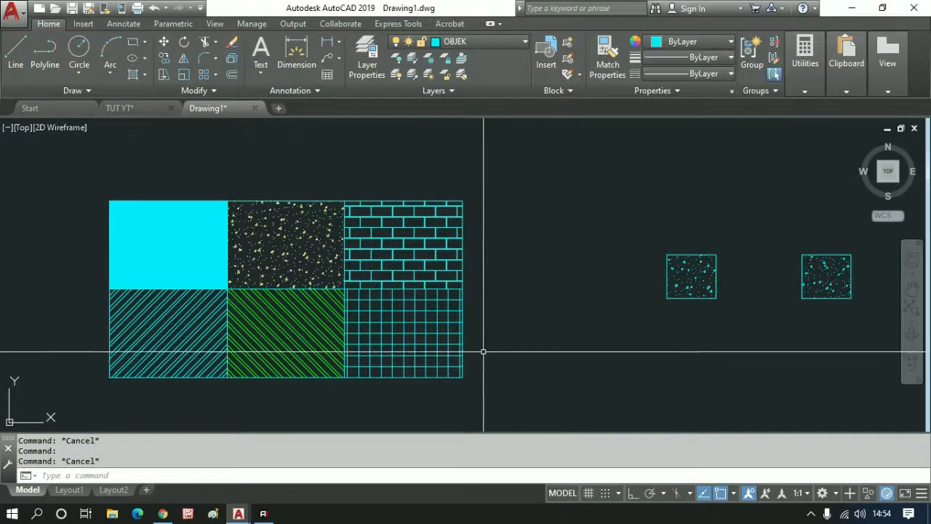
Match the left small rectangle's hatch properties to the pale yellow concrete hatch in the grid
{"action": "middle_click_drag", "start_coordinate": [318, 366], "coordinate": [390, 354]}
{"action": "middle_click_drag", "start_coordinate": [536, 289], "coordinate": [415, 283]}
{"action": "scroll", "coordinate": [256, 211], "scroll_direction": "up", "scroll_amount": 5}
{"action": "scroll", "coordinate": [256, 212], "scroll_direction": "down", "scroll_amount": 5}
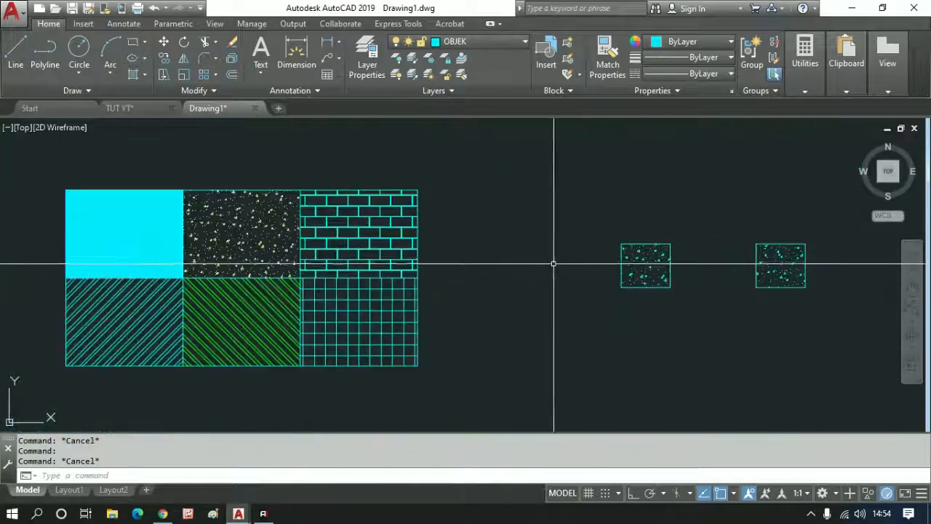
{"action": "middle_click_drag", "start_coordinate": [342, 287], "coordinate": [374, 283]}
{"action": "type", "text": "ma"}
{"action": "key", "text": "Return"}
{"action": "left_click", "coordinate": [305, 270]}
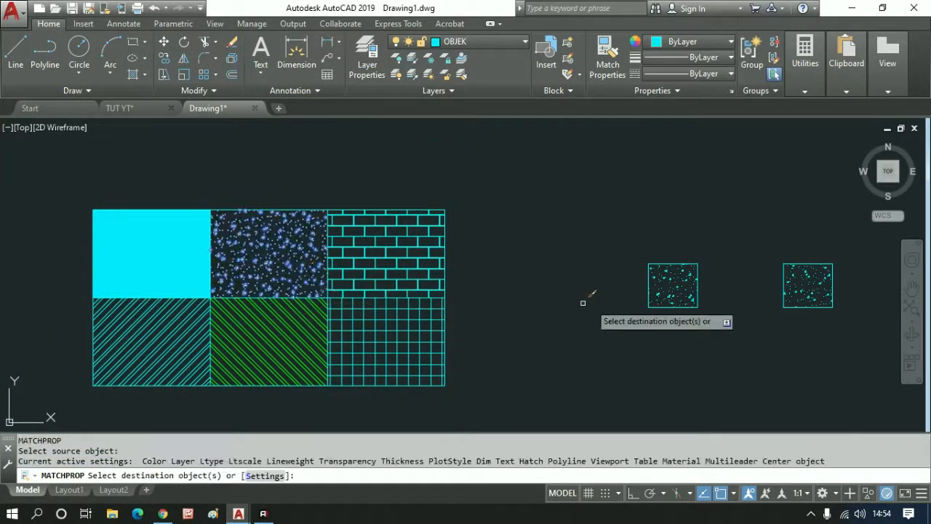
{"action": "left_click", "coordinate": [657, 281]}
{"action": "left_click", "coordinate": [684, 285]}
{"action": "left_click", "coordinate": [657, 281]}
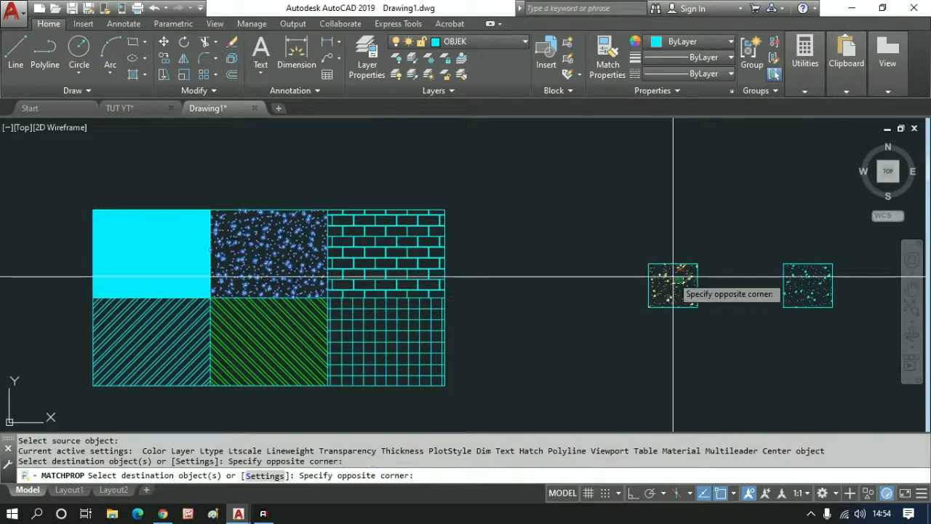
{"action": "left_click", "coordinate": [692, 289]}
{"action": "scroll", "coordinate": [679, 291], "scroll_direction": "up", "scroll_amount": 5}
{"action": "scroll", "coordinate": [542, 262], "scroll_direction": "down", "scroll_amount": 5}
{"action": "middle_click_drag", "start_coordinate": [369, 292], "coordinate": [421, 292]}
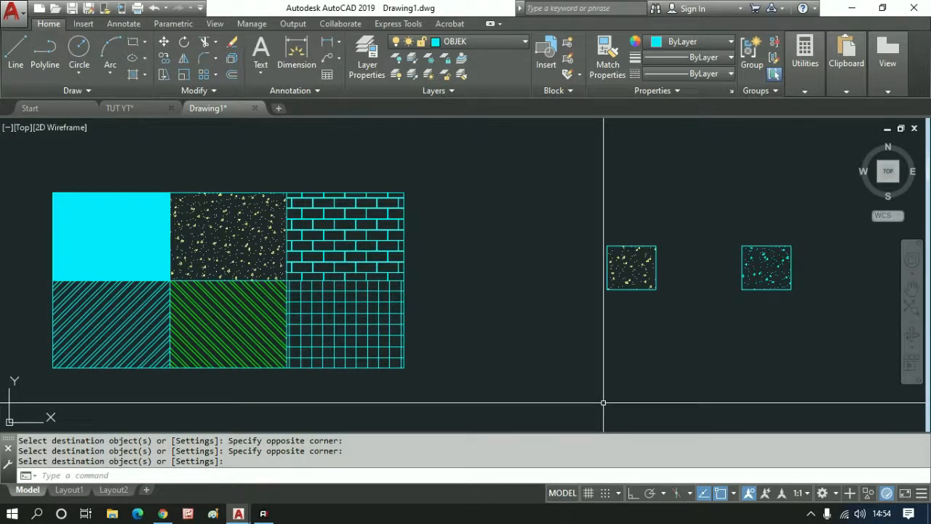
{"action": "middle_click_drag", "start_coordinate": [832, 414], "coordinate": [854, 418]}
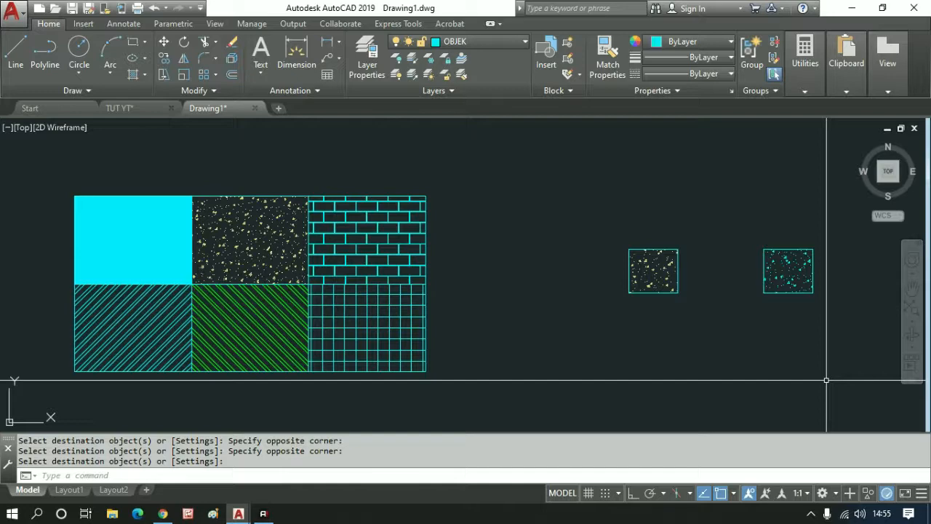
{"action": "key", "text": "Return"}
Browse the Hatch command's pattern gallery down to ZIGZAG without hatching any area
{"action": "type", "text": "h"}
{"action": "key", "text": "Return"}
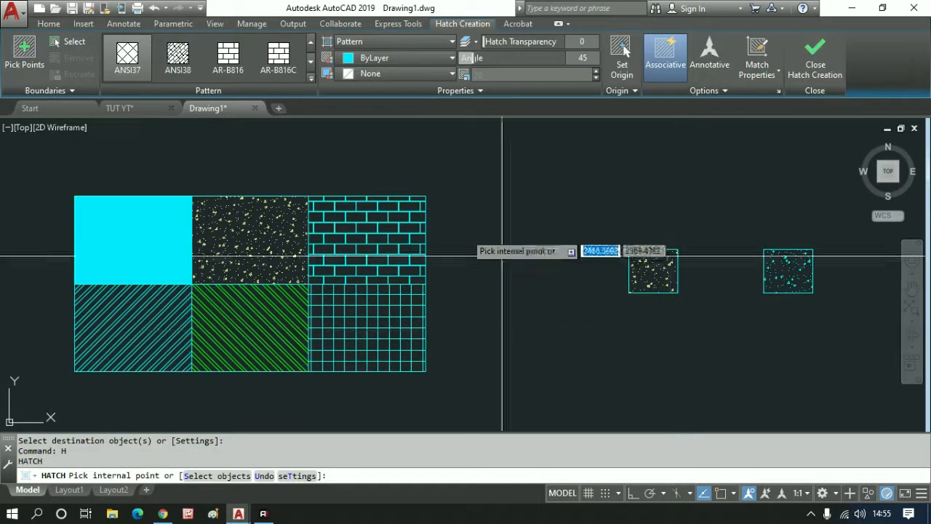
{"action": "left_click", "coordinate": [313, 77]}
{"action": "scroll", "coordinate": [270, 200], "scroll_direction": "down", "scroll_amount": 8}
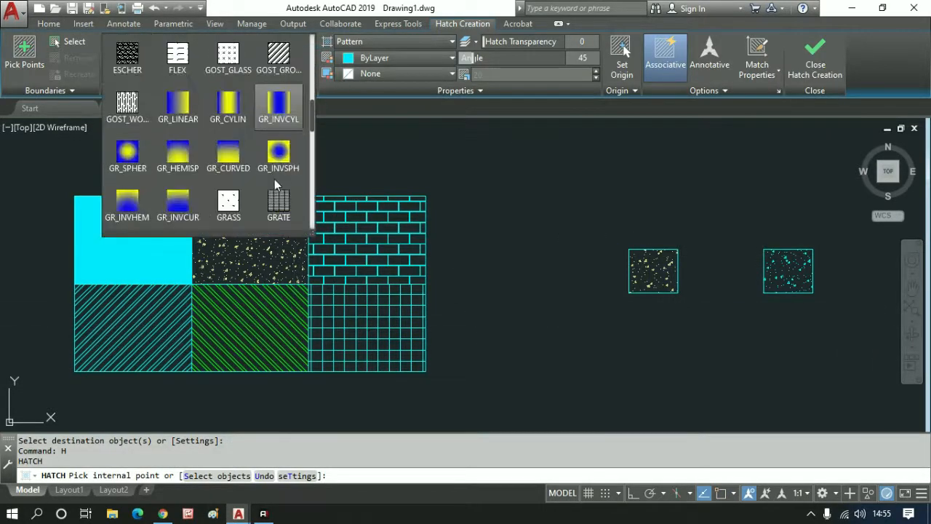
{"action": "scroll", "coordinate": [271, 200], "scroll_direction": "down", "scroll_amount": 6}
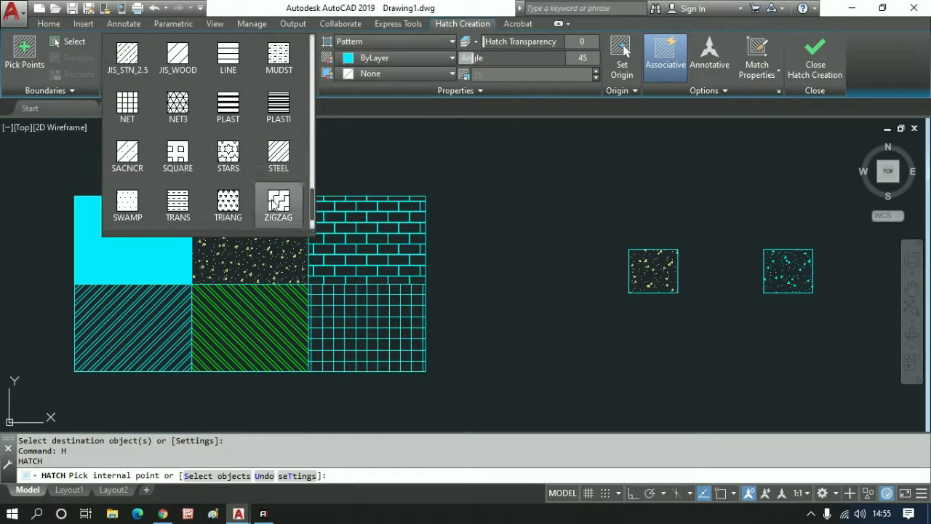
{"action": "left_click", "coordinate": [305, 206]}
{"action": "key", "text": "Escape"}
Copy the pale yellow concrete hatch from the grid's upper-middle cell to the empty area above the two small rectangles
{"action": "middle_click_drag", "start_coordinate": [536, 298], "coordinate": [510, 281]}
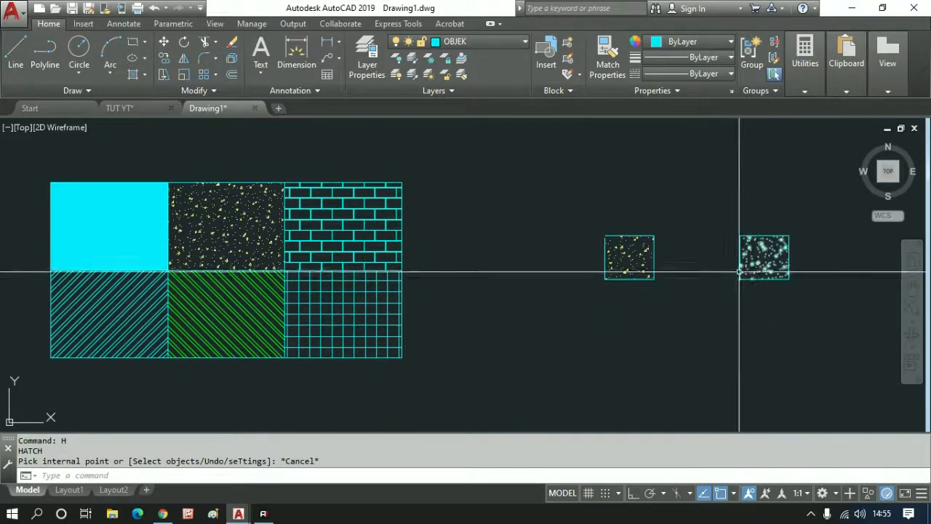
{"action": "scroll", "coordinate": [830, 262], "scroll_direction": "up", "scroll_amount": 2}
{"action": "scroll", "coordinate": [662, 296], "scroll_direction": "down", "scroll_amount": 4}
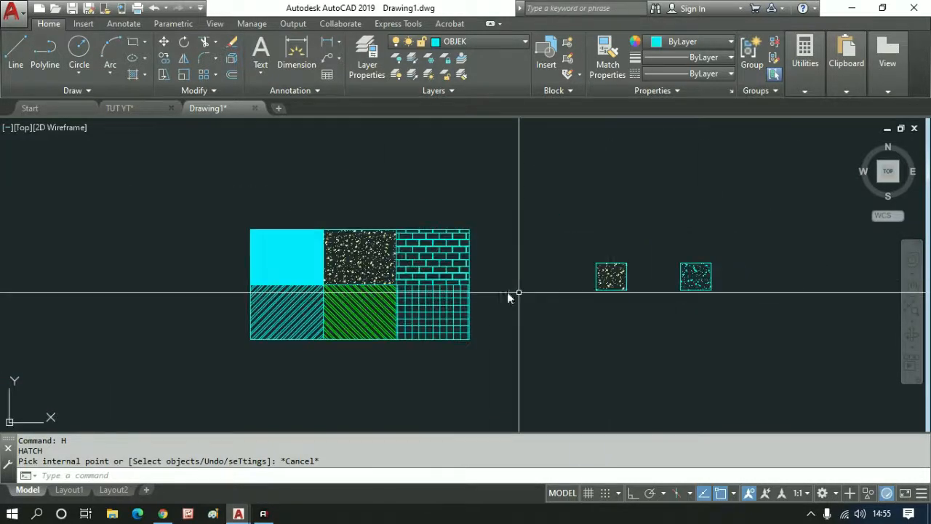
{"action": "type", "text": "co"}
{"action": "key", "text": "Return"}
{"action": "left_click", "coordinate": [387, 264]}
{"action": "key", "text": "Return"}
{"action": "left_click", "coordinate": [358, 278]}
{"action": "left_click", "coordinate": [584, 230]}
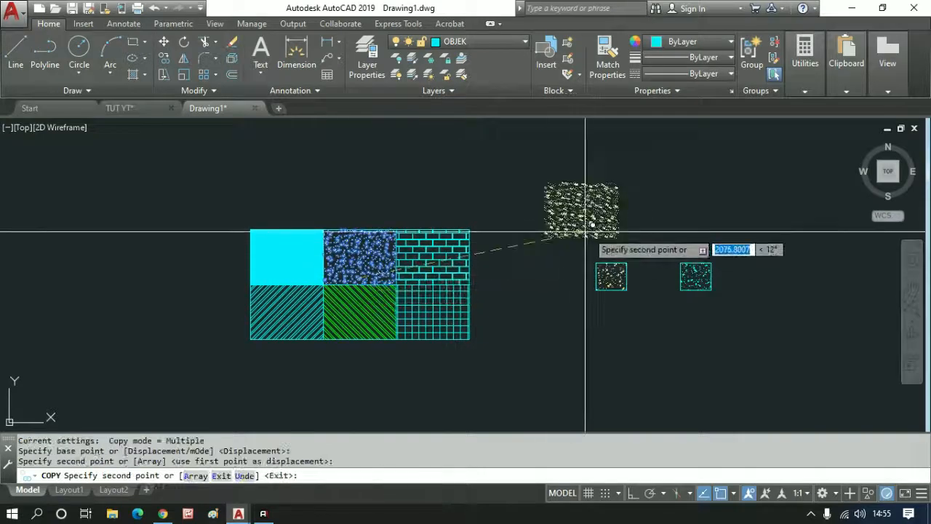
{"action": "key", "text": "Escape"}
Explode the copied concrete hatch into separate objects and check one of its small triangles by selecting it
{"action": "scroll", "coordinate": [616, 224], "scroll_direction": "up", "scroll_amount": 4}
{"action": "type", "text": "x"}
{"action": "key", "text": "Return"}
{"action": "left_click", "coordinate": [591, 230]}
{"action": "scroll", "coordinate": [551, 297], "scroll_direction": "down", "scroll_amount": 2}
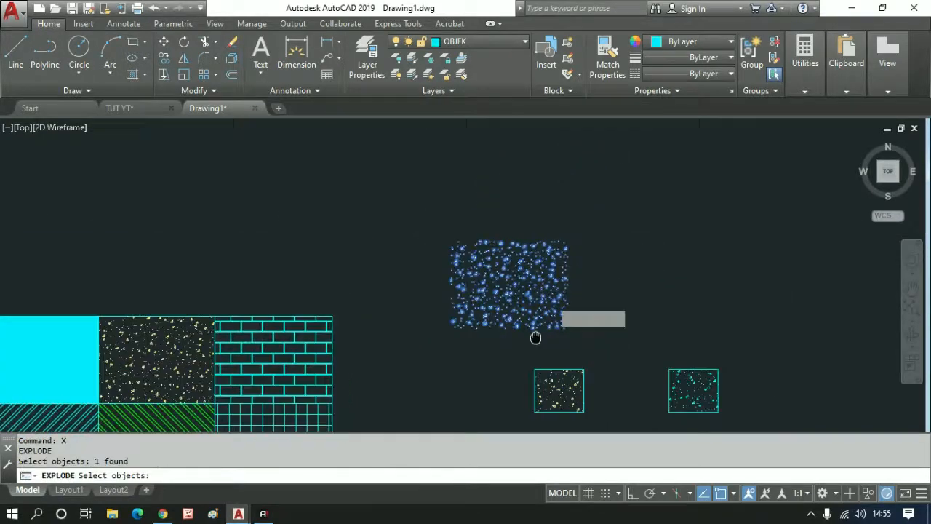
{"action": "key", "text": "Return"}
{"action": "scroll", "coordinate": [542, 322], "scroll_direction": "up", "scroll_amount": 4}
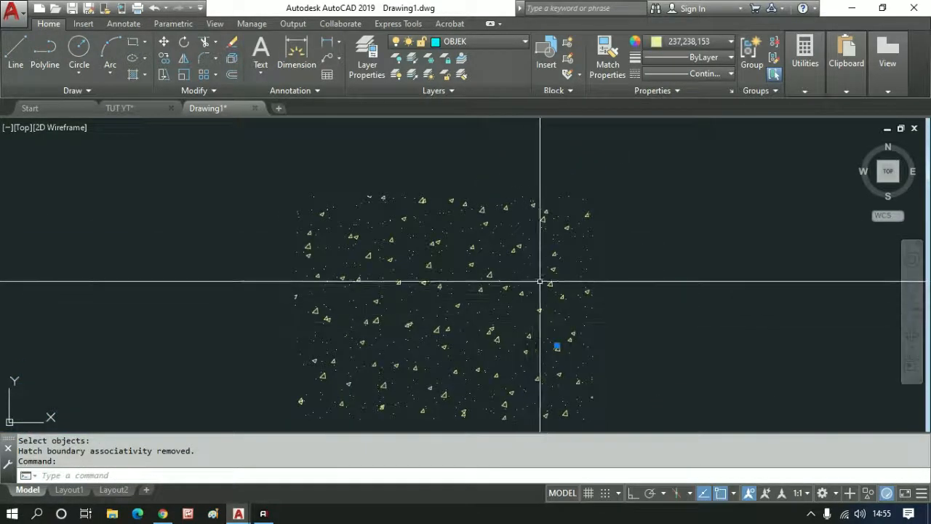
{"action": "key", "text": "Escape"}
{"action": "scroll", "coordinate": [546, 284], "scroll_direction": "down", "scroll_amount": 6}
{"action": "scroll", "coordinate": [565, 374], "scroll_direction": "up", "scroll_amount": 2}
{"action": "mouse_move", "coordinate": [566, 374]}
{"action": "middle_mouse_down"}
{"action": "mouse_move", "coordinate": [657, 339]}
{"action": "mouse_move", "coordinate": [668, 328]}
{"action": "mouse_move", "coordinate": [658, 313]}
{"action": "middle_mouse_up"}
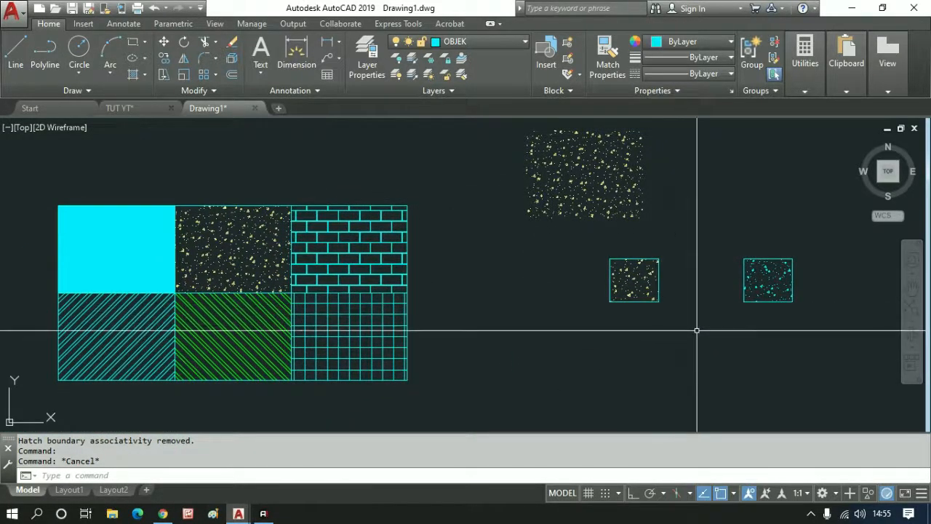
{"action": "middle_click_drag", "start_coordinate": [671, 356], "coordinate": [674, 360]}
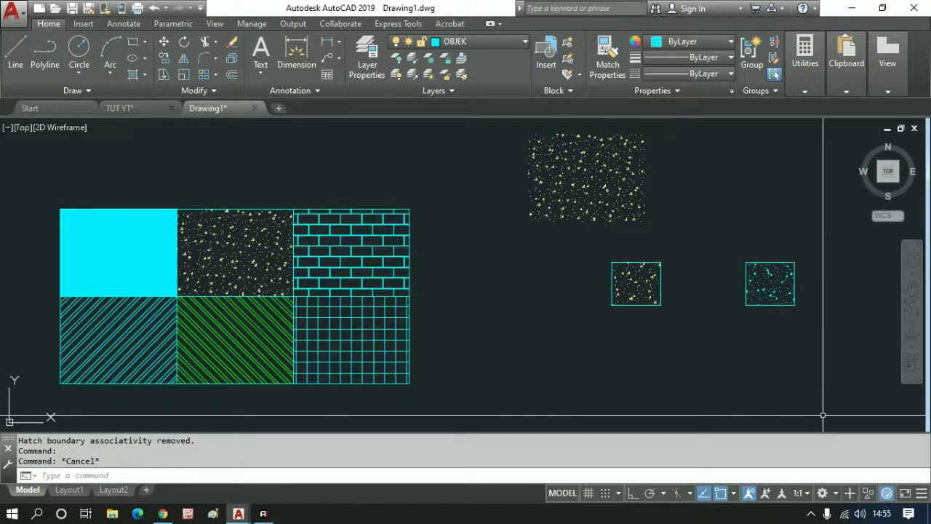